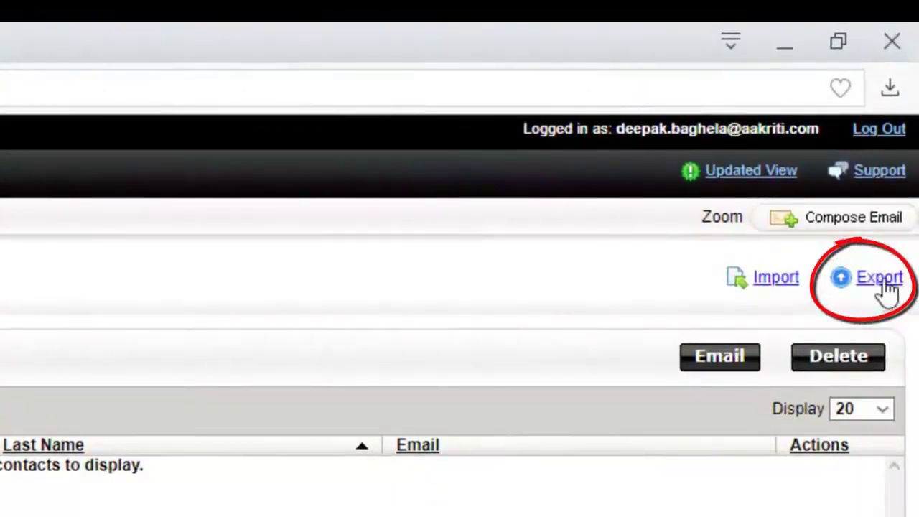
# - Export the webmail address book to a CSV file and open the browser's downloads
pyautogui.click(887, 287)
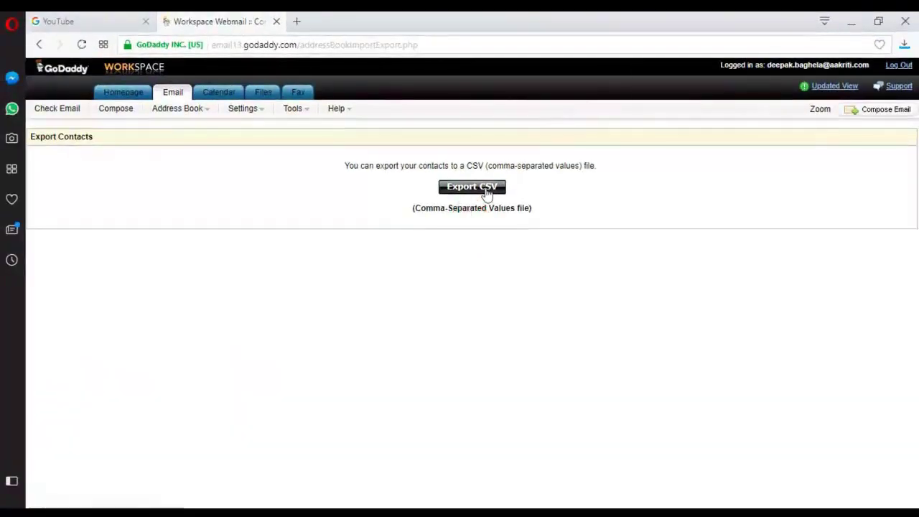
pyautogui.click(903, 48)
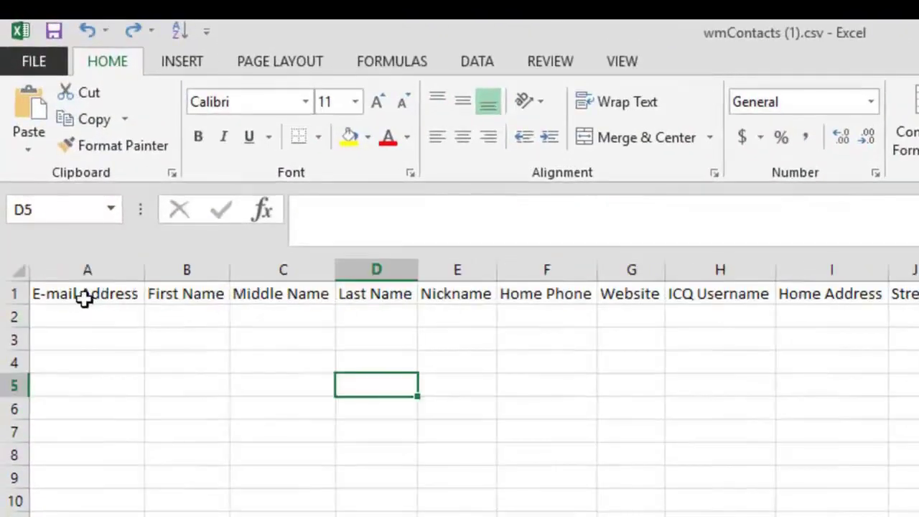
# - Fill the E-mail Address, First Name, Middle Name and Last Name header cells (A1:D1) with light green
pyautogui.click(86, 294)
pyautogui.moveTo(101, 294); pyautogui.dragTo(297, 299)
pyautogui.click(368, 137)
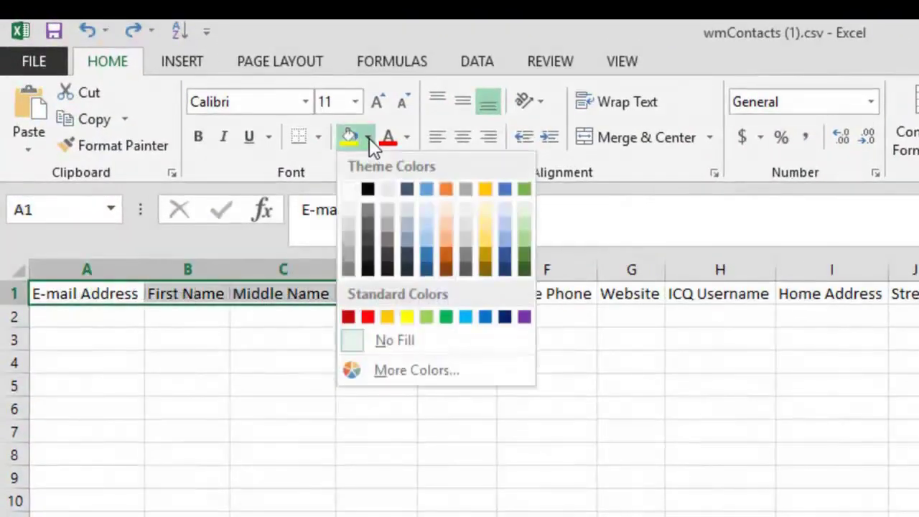
pyautogui.click(433, 316)
pyautogui.click(422, 368)
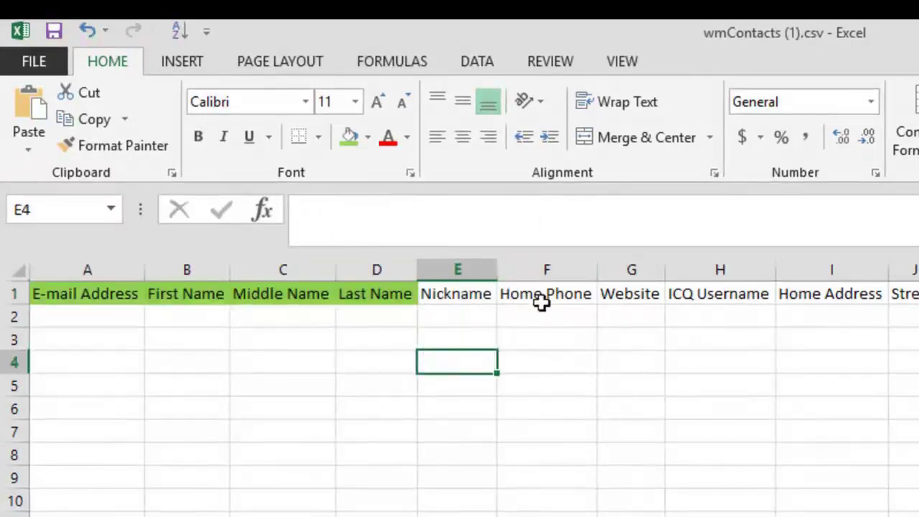
# - Fill the Website and Company header cells in row 1 with the same light green
pyautogui.click(624, 294)
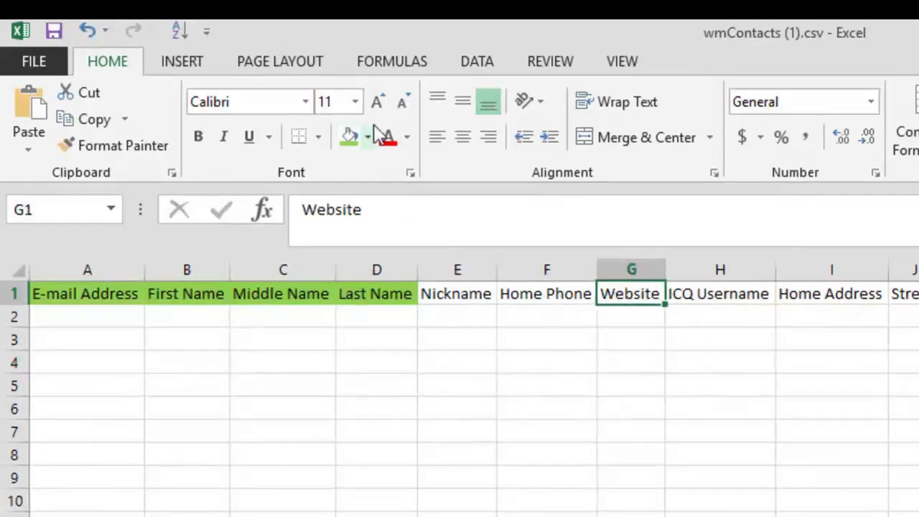
pyautogui.click(348, 138)
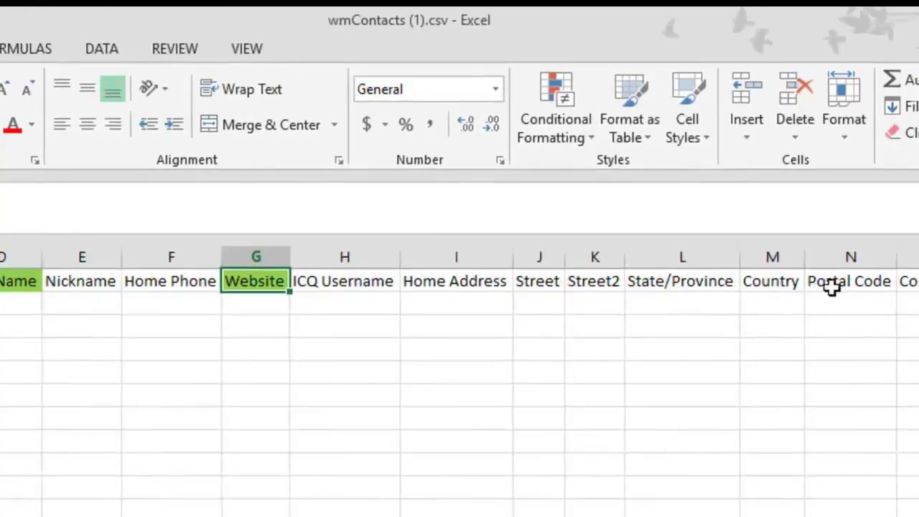
pyautogui.click(911, 282)
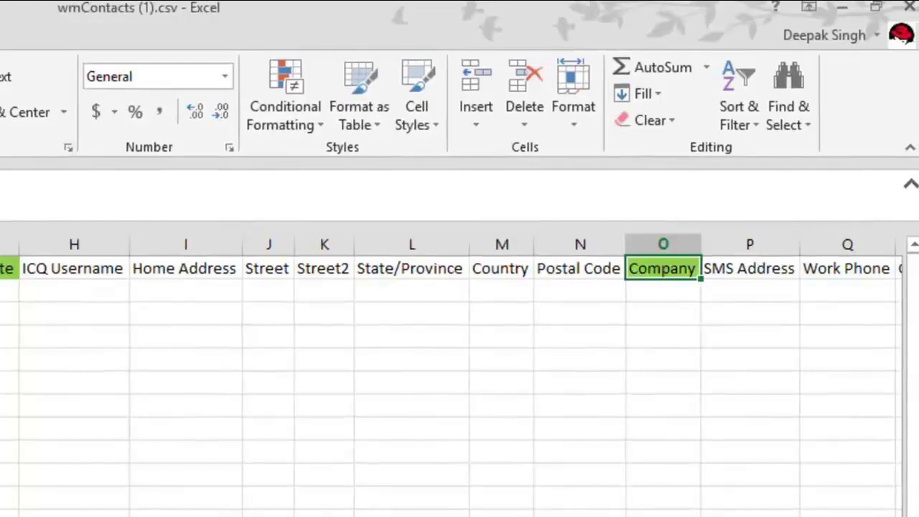
# - Fill the Work Phone and Cell Phone header cells with light green and select the Work Address header
pyautogui.hscroll(5, 450, 373)
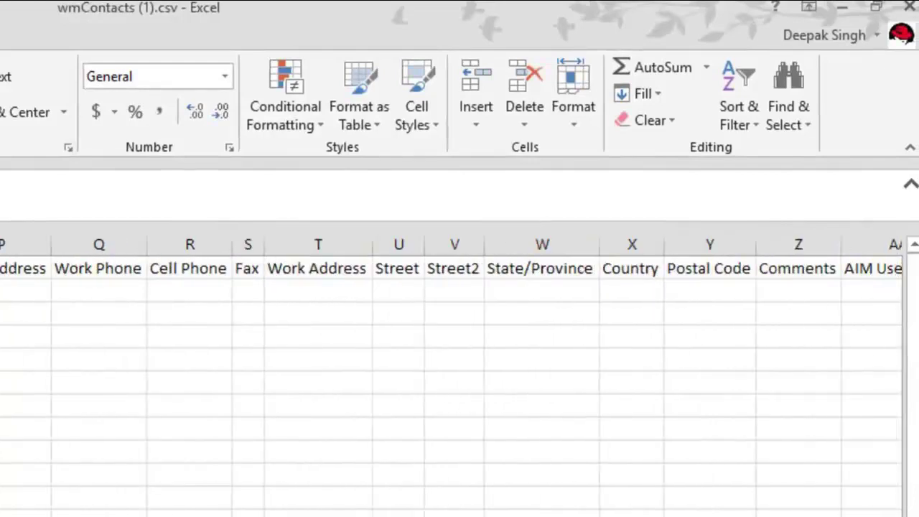
pyautogui.hscroll(3, 125, 423)
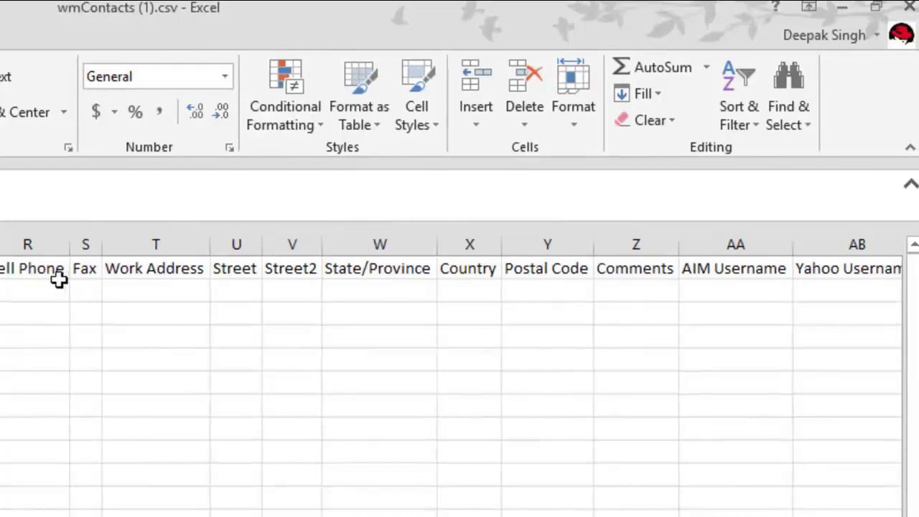
pyautogui.click(30, 267)
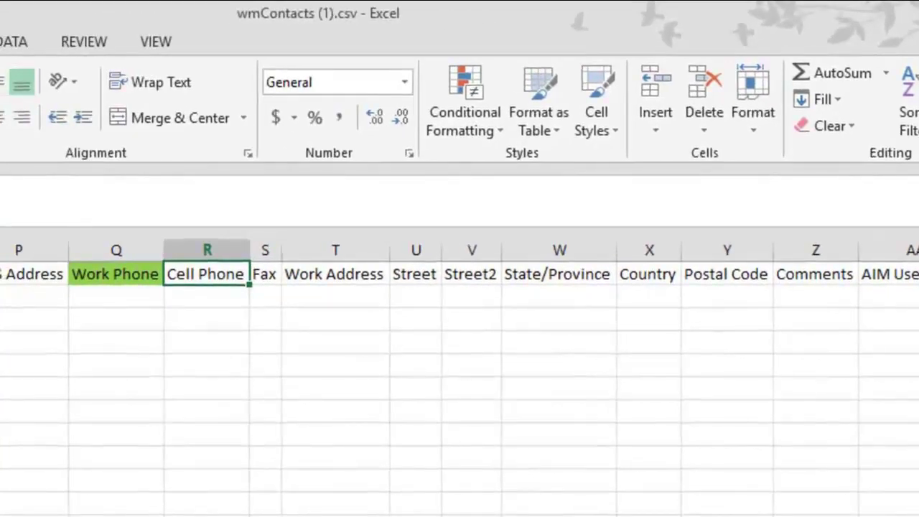
pyautogui.press('F4')
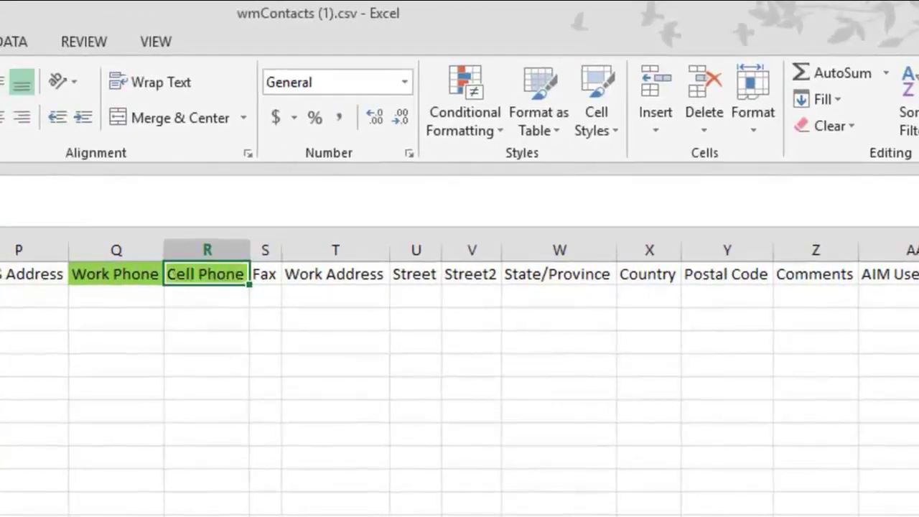
pyautogui.click(369, 279)
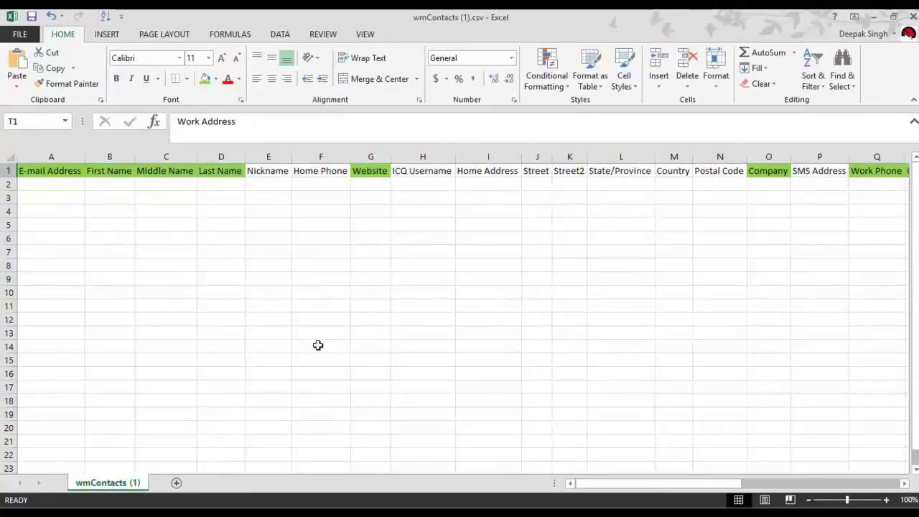
# - Open the completed contacts file wmContacts.csv and auto-fit the widths of all its columns
pyautogui.click(874, 22)
pyautogui.doubleClick(76, 205)
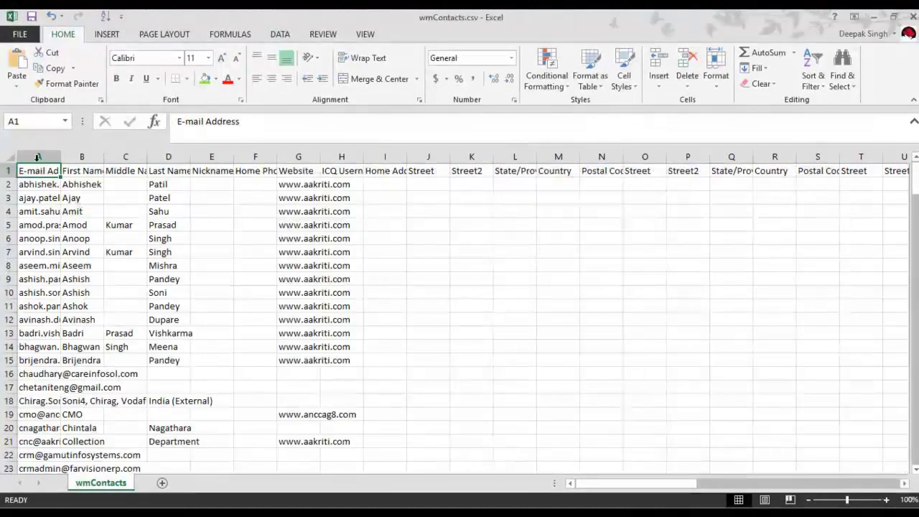
pyautogui.click(5, 158)
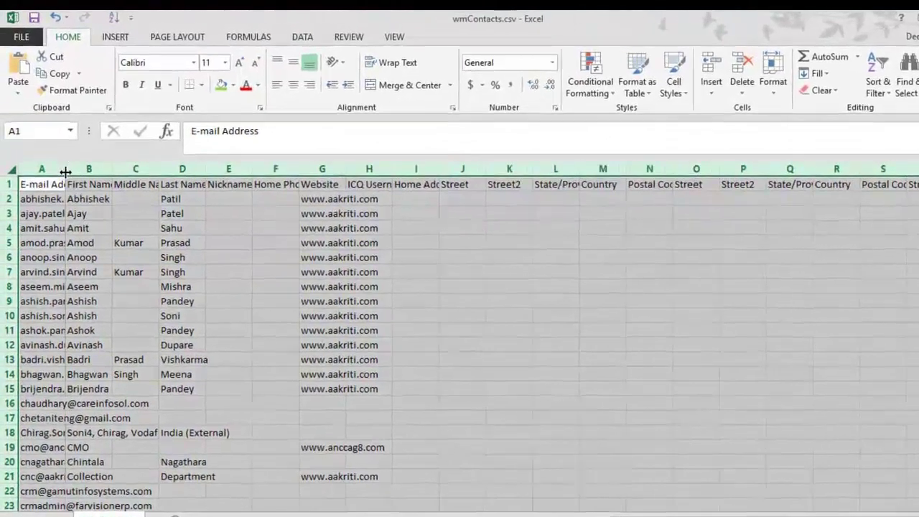
pyautogui.doubleClick(60, 157)
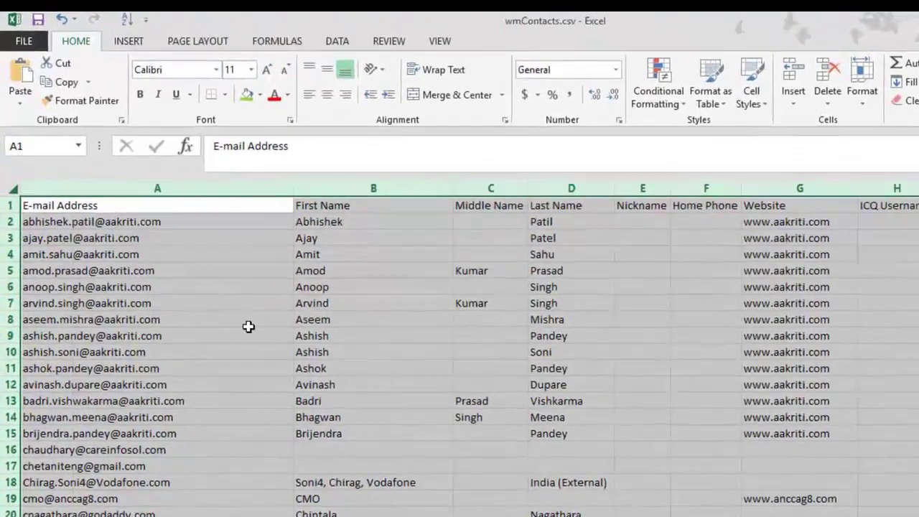
pyautogui.click(250, 333)
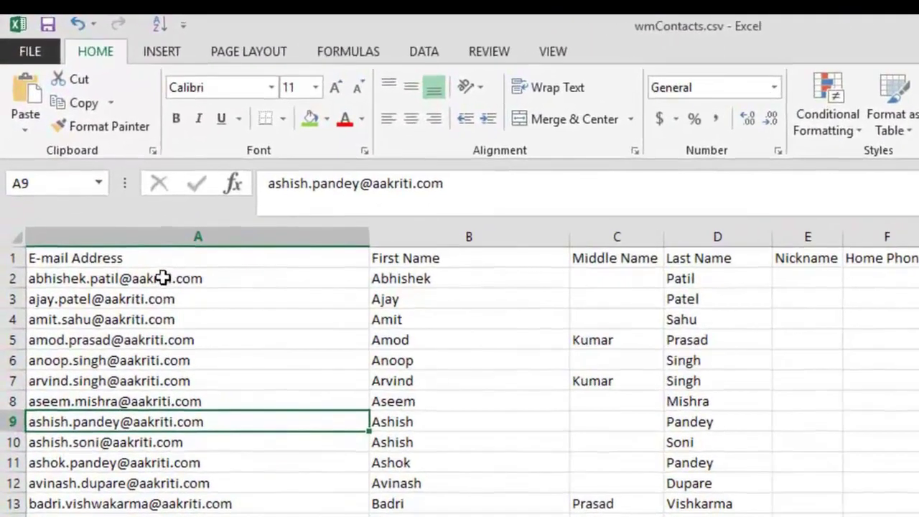
# - Examine the E-mail Address, First Name, Middle Name, Last Name and Website columns of the completed contacts file
pyautogui.click(130, 219)
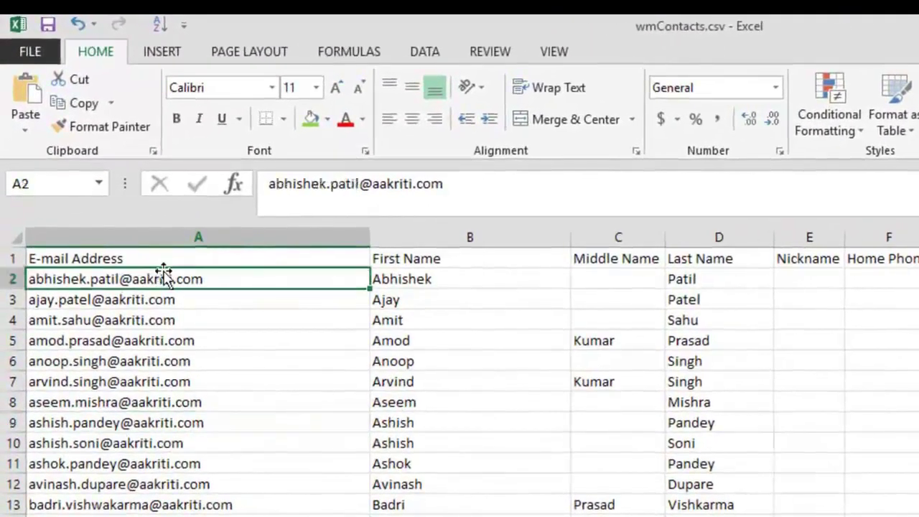
pyautogui.click(164, 259)
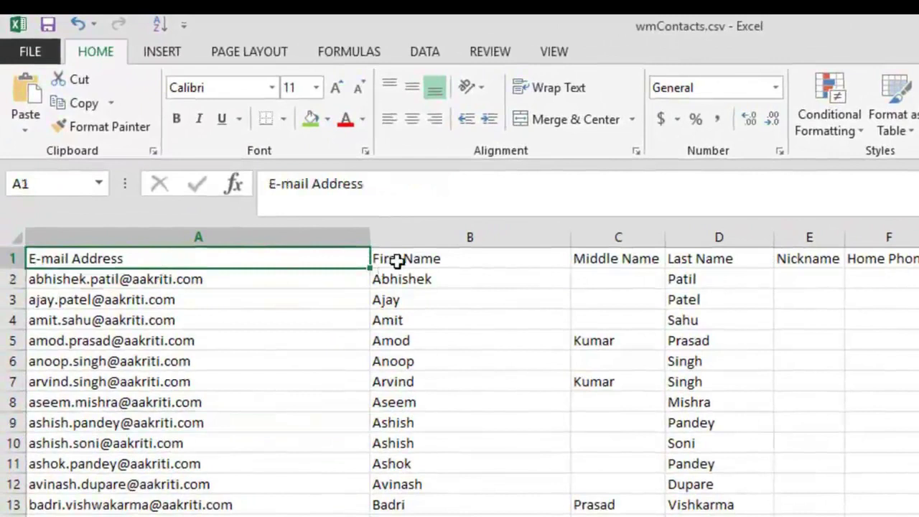
pyautogui.click(399, 257)
pyautogui.click(598, 255)
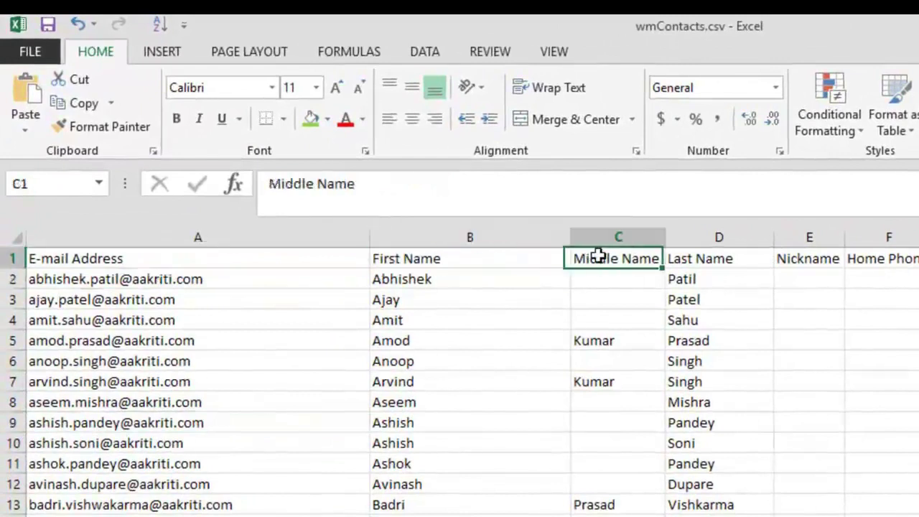
pyautogui.click(698, 260)
pyautogui.press('Right')
pyautogui.press('Right')
pyautogui.press('Right')
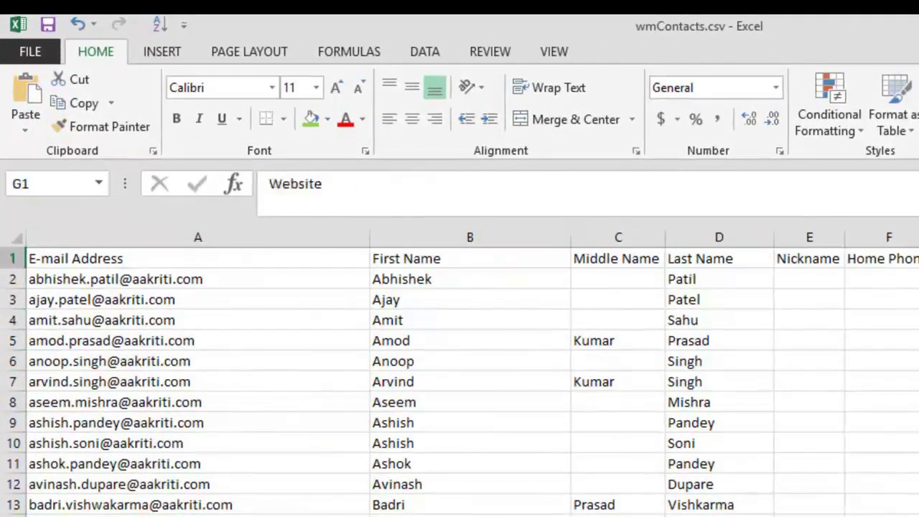
pyautogui.hscroll(10, 472, 372)
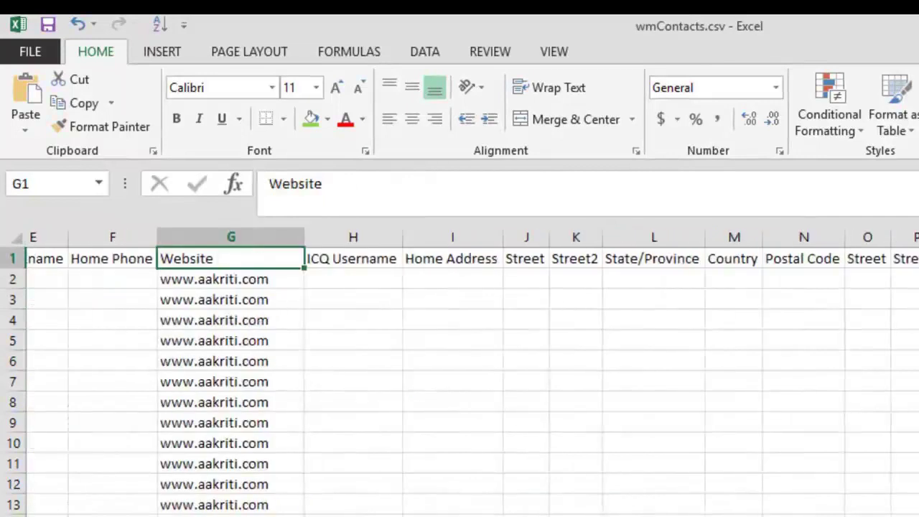
# - Examine the Company, Work Phone, Cell Phone and Work Address columns and the remaining headers up to Location
pyautogui.hscroll(5, 472, 372)
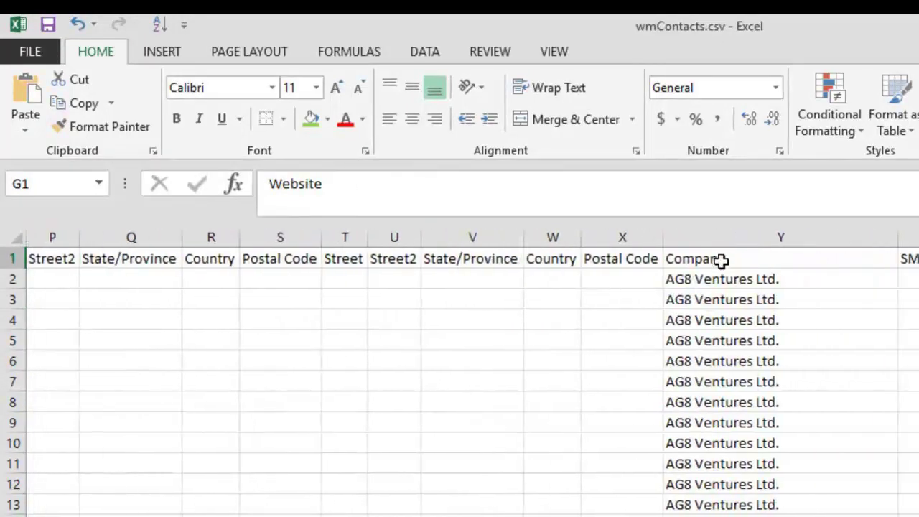
pyautogui.click(721, 261)
pyautogui.press('Right')
pyautogui.press('Right')
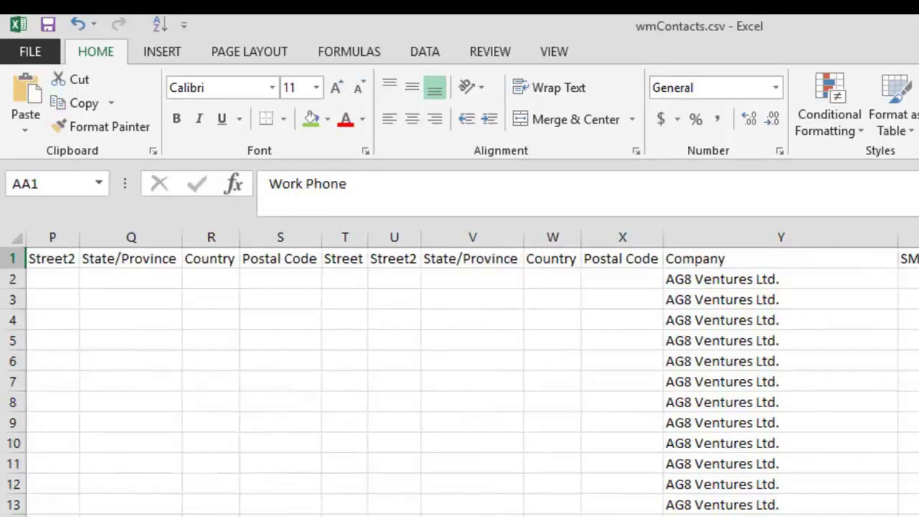
pyautogui.press('Right')
pyautogui.hscroll(5, 165, 319)
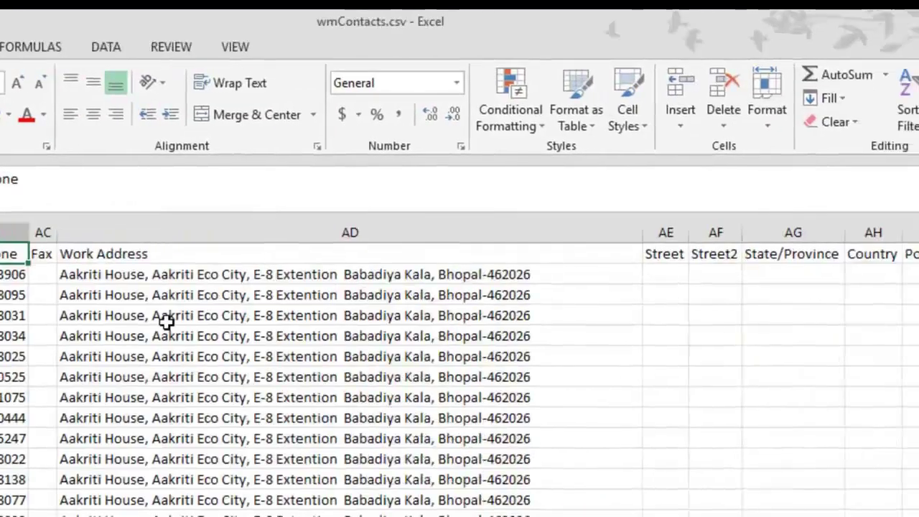
pyautogui.click(88, 253)
pyautogui.moveTo(90, 273); pyautogui.dragTo(127, 431)
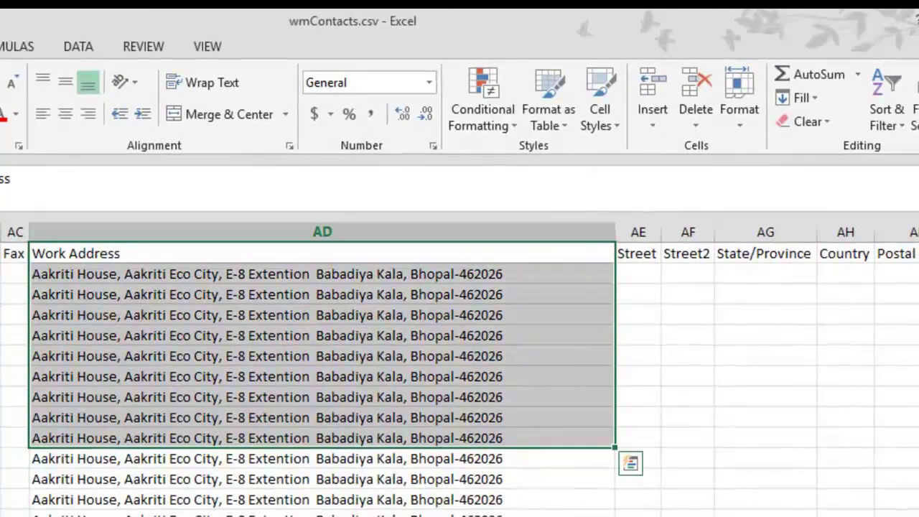
pyautogui.hscroll(6, 460, 369)
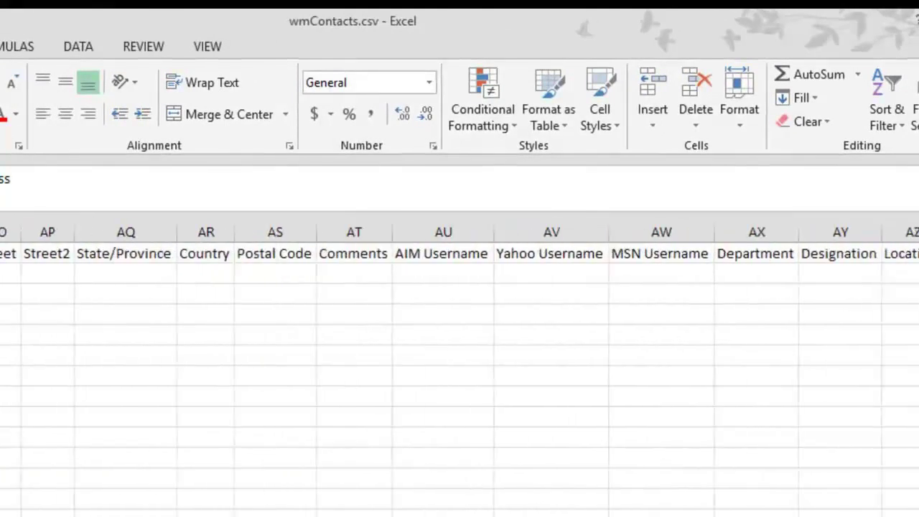
pyautogui.hscroll(-15, 459, 369)
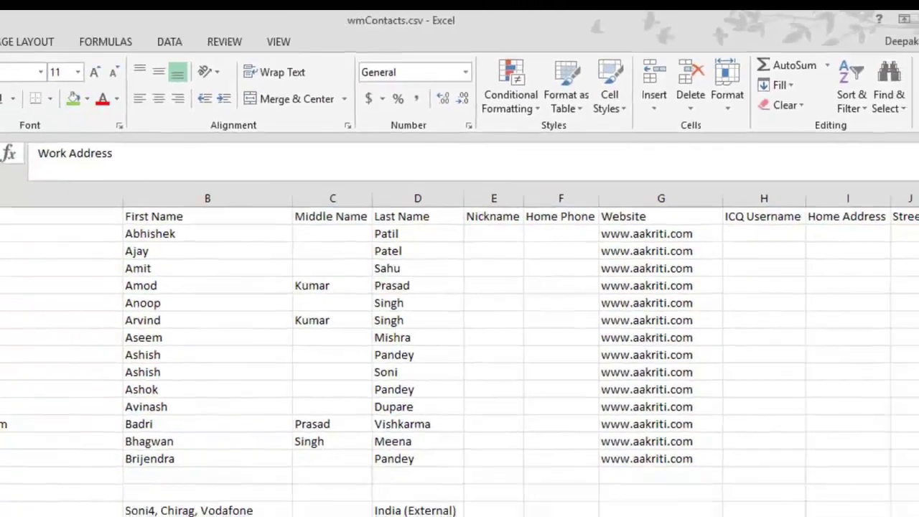
# - Close wmContacts.csv and wmContacts (1).csv without saving the changes
pyautogui.hotkey('alt', 'F4')
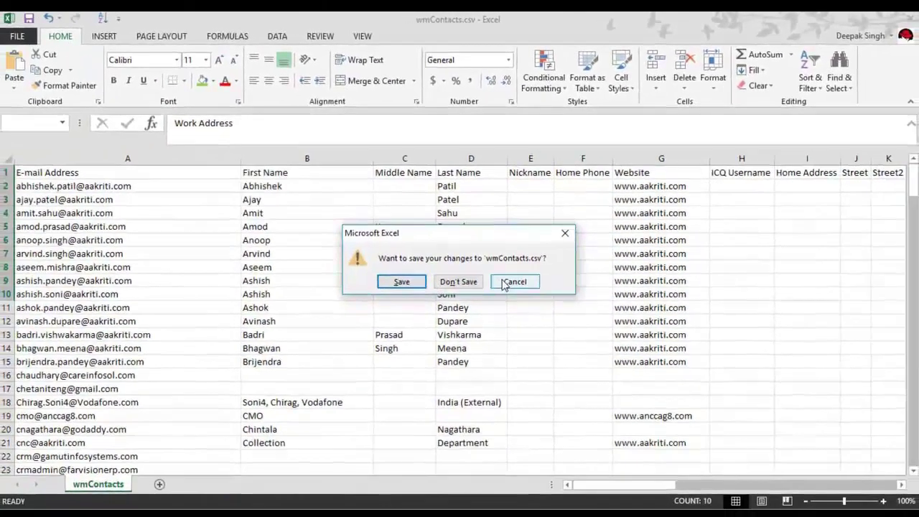
pyautogui.click(435, 318)
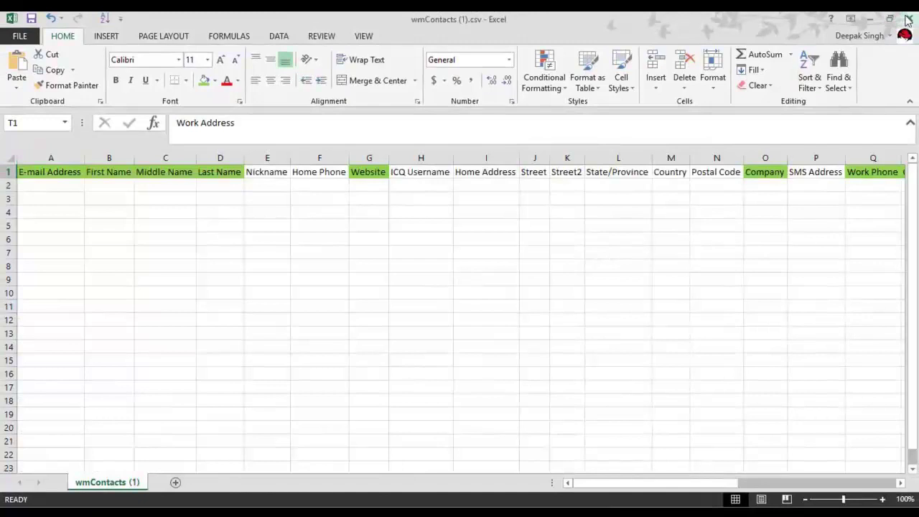
pyautogui.click(908, 21)
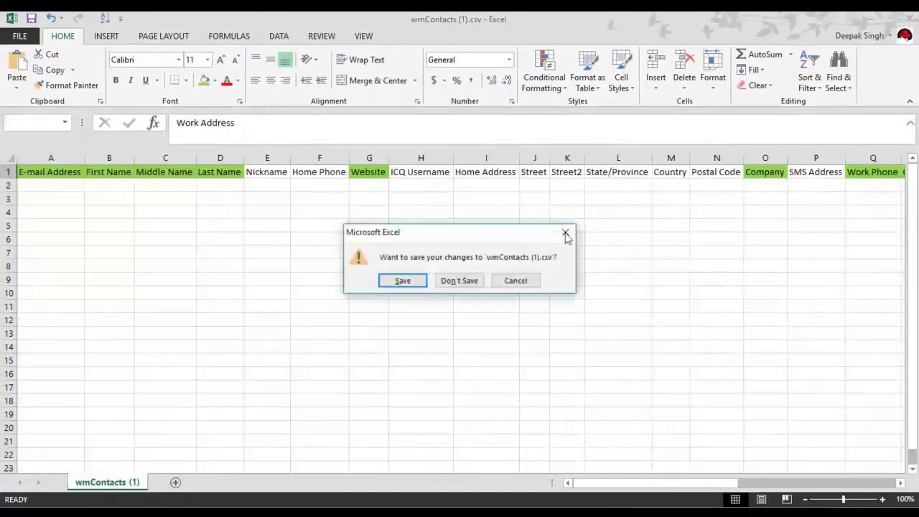
pyautogui.click(463, 281)
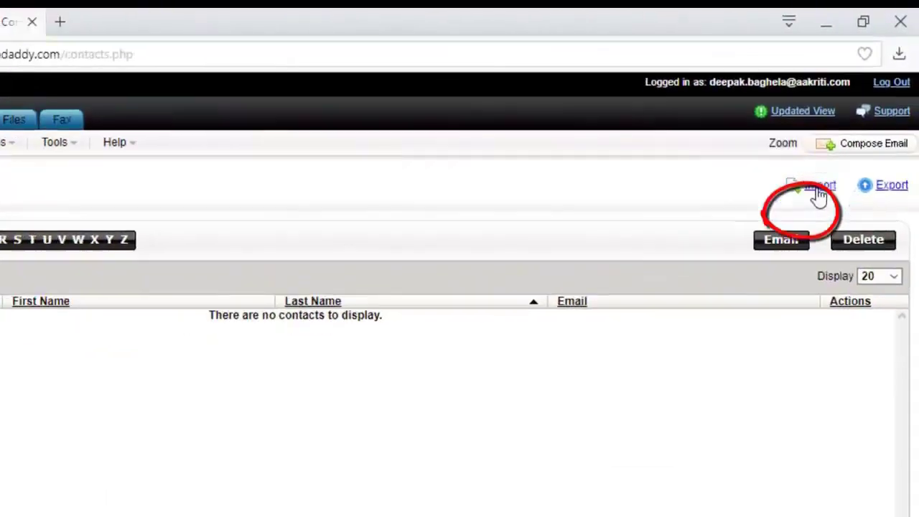
# - Open the webmail contact import page and choose wmContacts.csv from the Desktop as the CSV file
pyautogui.click(801, 215)
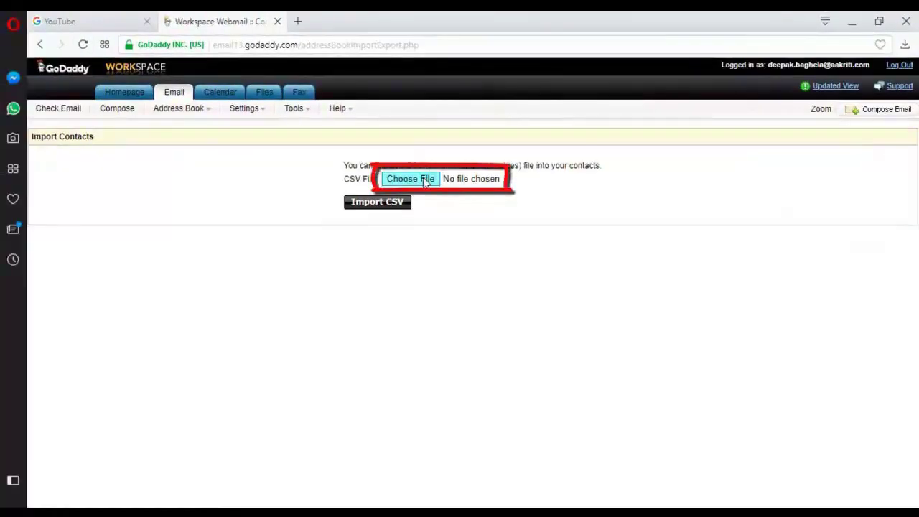
pyautogui.click(425, 180)
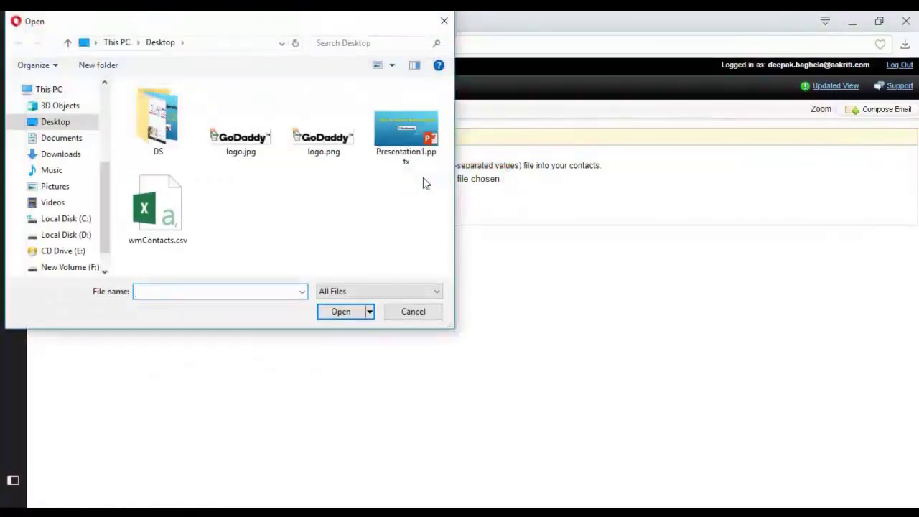
pyautogui.click(160, 43)
pyautogui.click(176, 214)
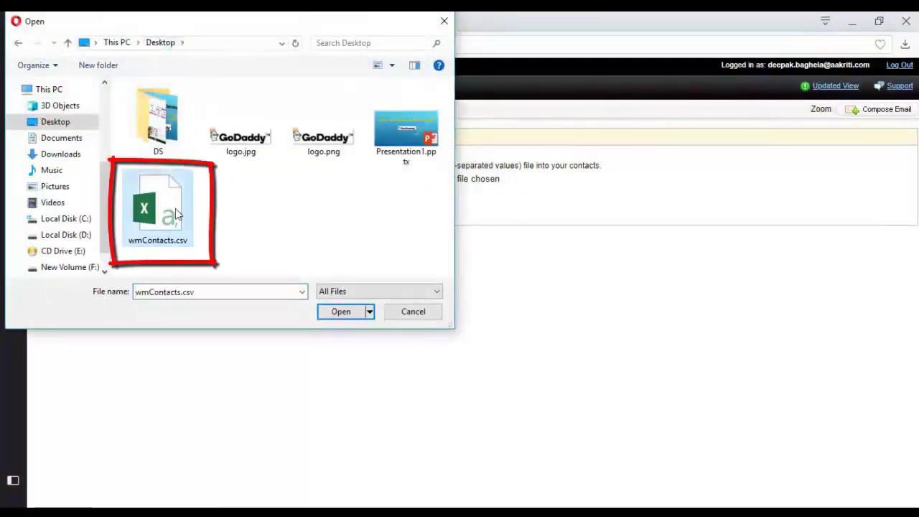
pyautogui.click(335, 312)
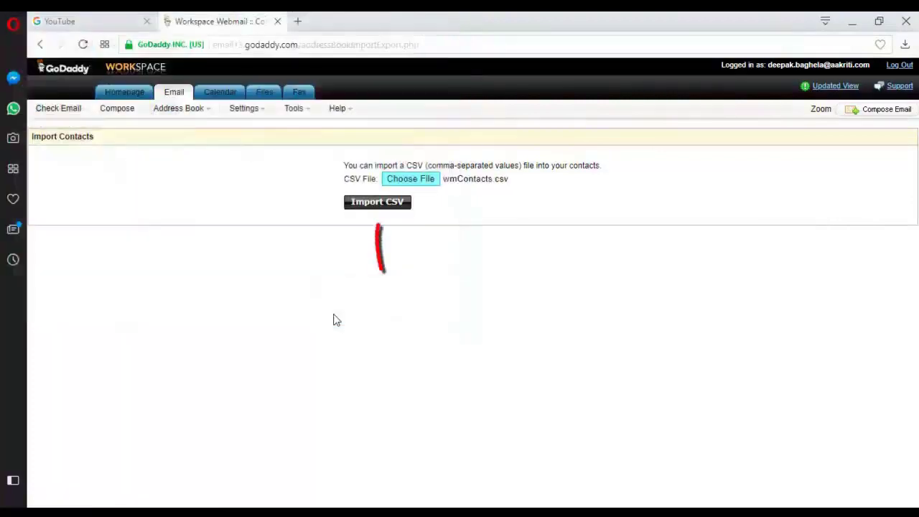
# - Import wmContacts.csv into the contacts with the suggested column mapping, keeping existing entries in case of duplicates
pyautogui.click(377, 207)
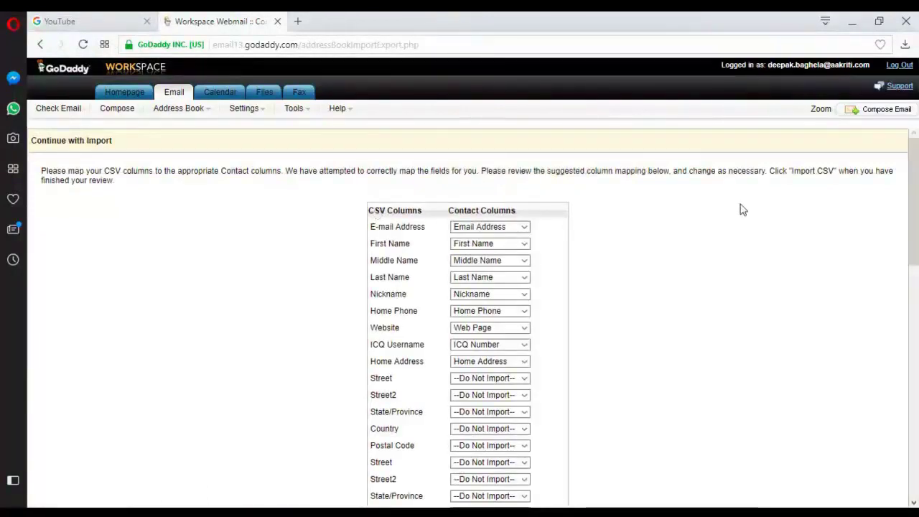
pyautogui.moveTo(906, 190); pyautogui.dragTo(906, 217)
pyautogui.moveTo(406, 146); pyautogui.dragTo(396, 181)
pyautogui.click(387, 185)
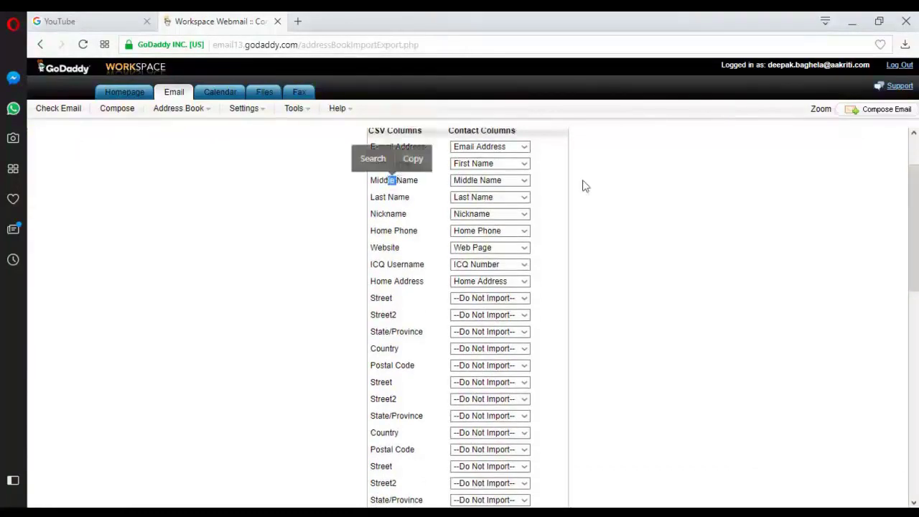
pyautogui.scroll(-4, 466, 315)
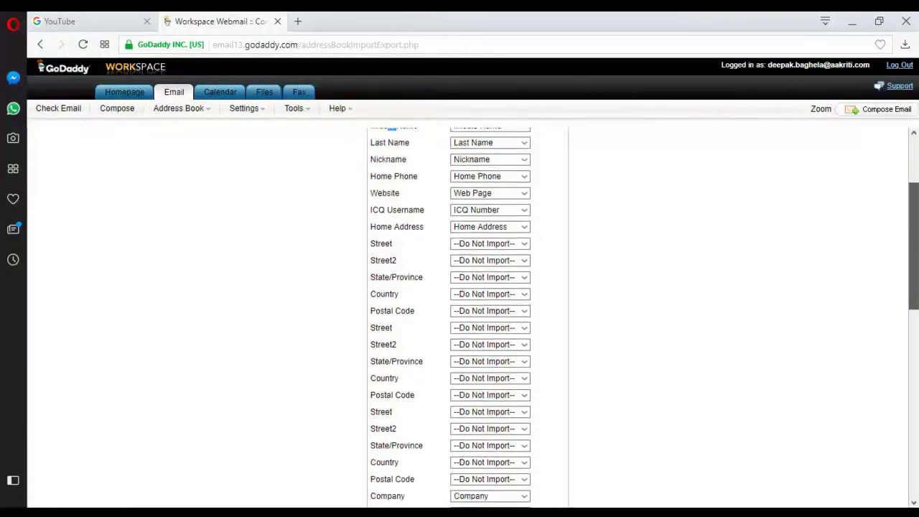
pyautogui.scroll(-5, 540, 467)
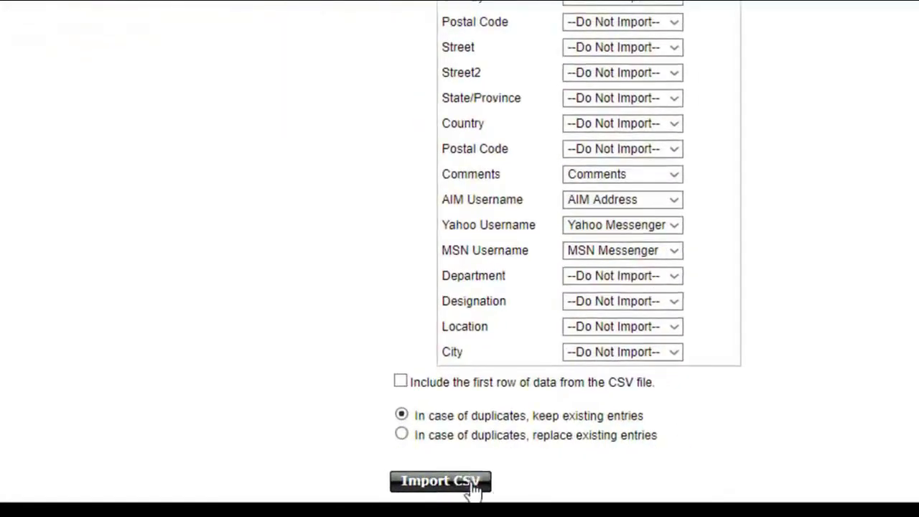
pyautogui.click(470, 490)
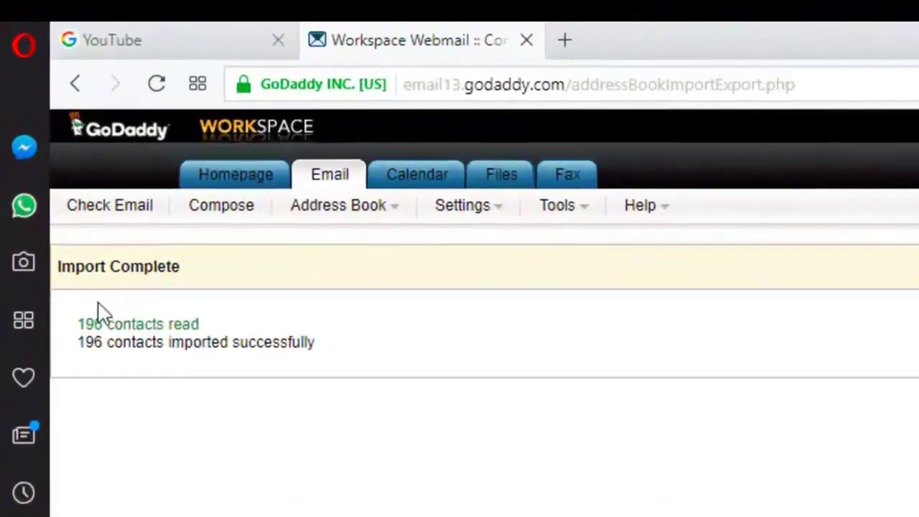
# - Check how many contacts were read and imported in the import summary
pyautogui.moveTo(76, 332); pyautogui.dragTo(205, 326)
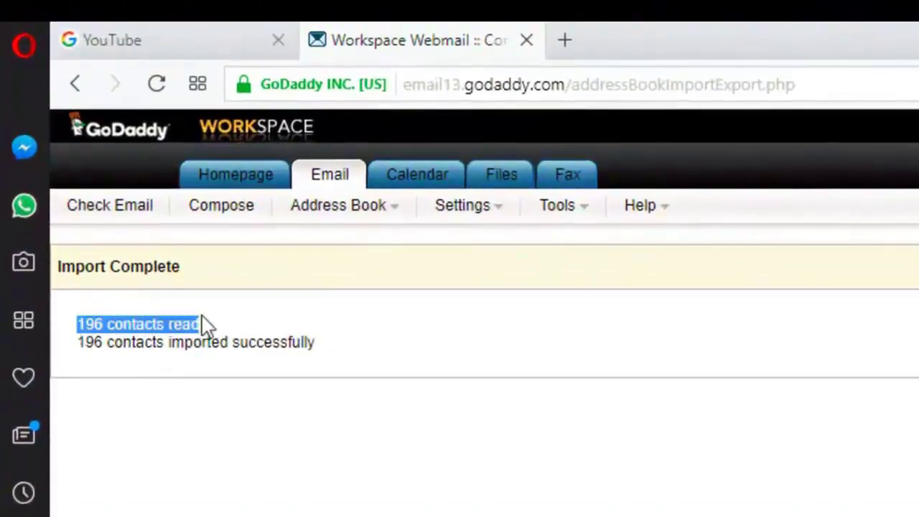
pyautogui.moveTo(76, 343); pyautogui.dragTo(191, 348)
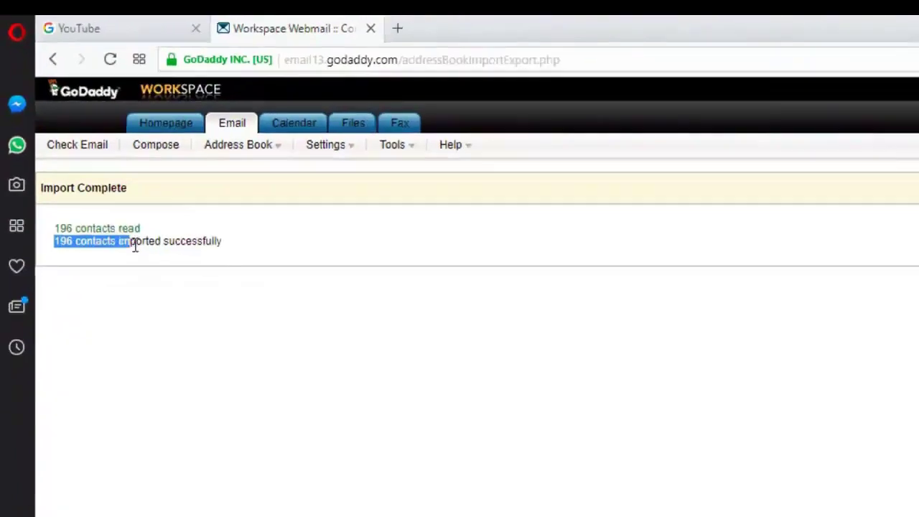
pyautogui.moveTo(135, 246); pyautogui.dragTo(202, 253)
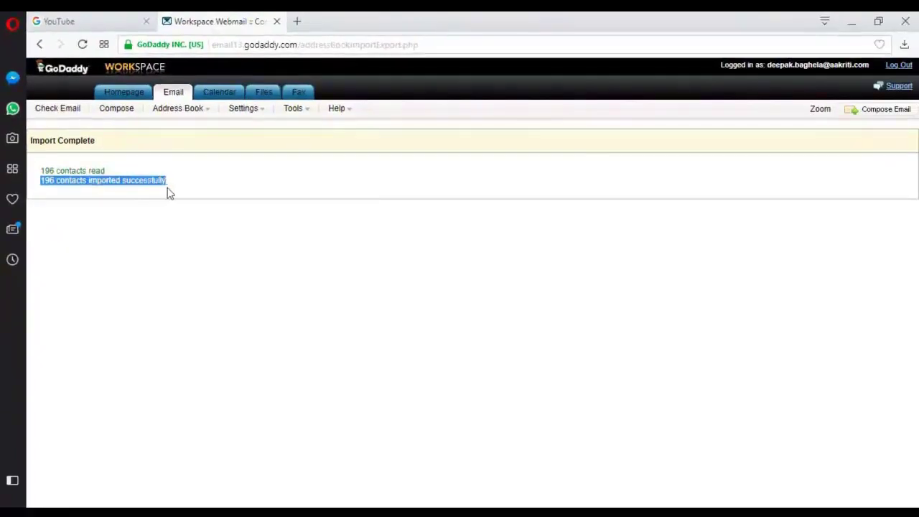
pyautogui.moveTo(170, 193); pyautogui.dragTo(170, 193)
pyautogui.click(341, 234)
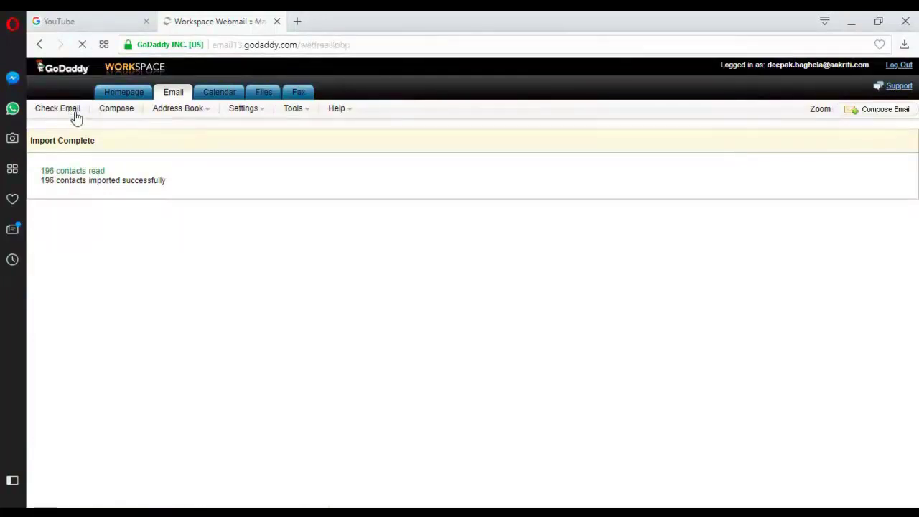
# - Open the address book's contacts list, show 200 contacts per page and look through the imported entries
pyautogui.click(178, 111)
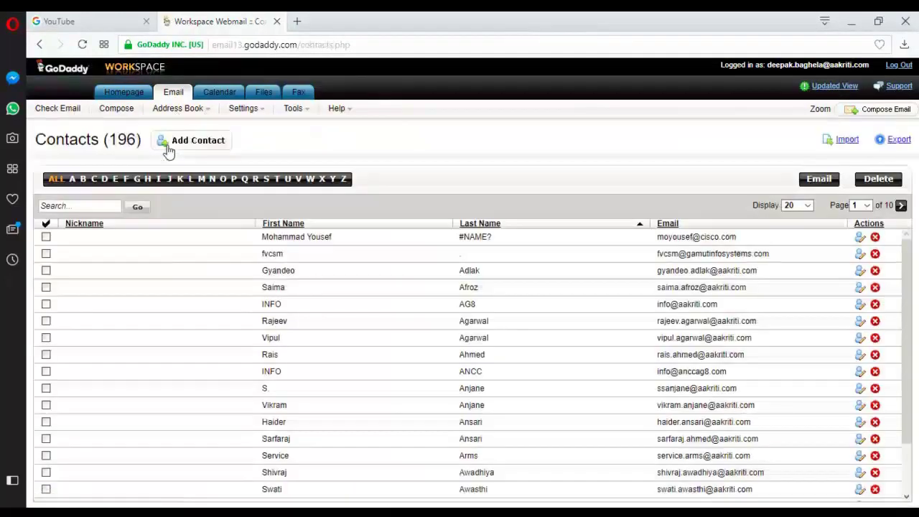
pyautogui.click(796, 204)
pyautogui.click(794, 285)
pyautogui.scroll(-2, 794, 284)
pyautogui.moveTo(906, 247); pyautogui.dragTo(915, 221)
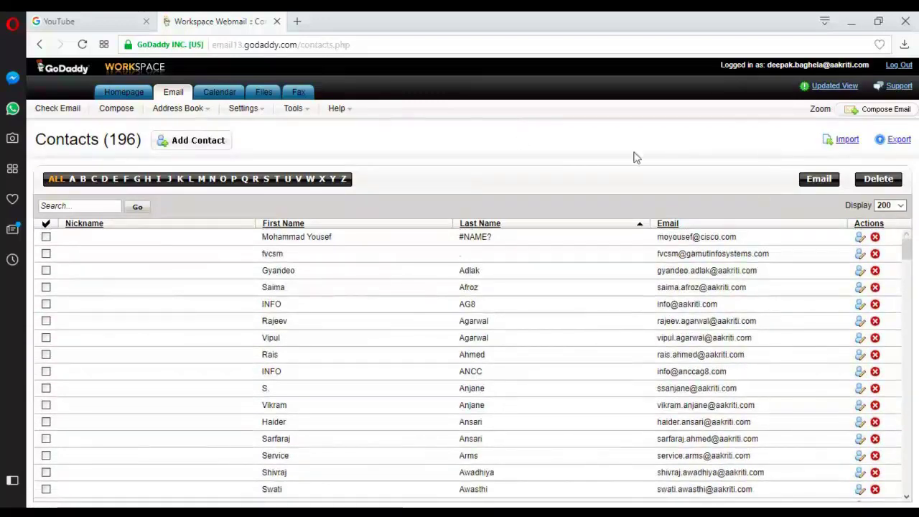
pyautogui.click(206, 114)
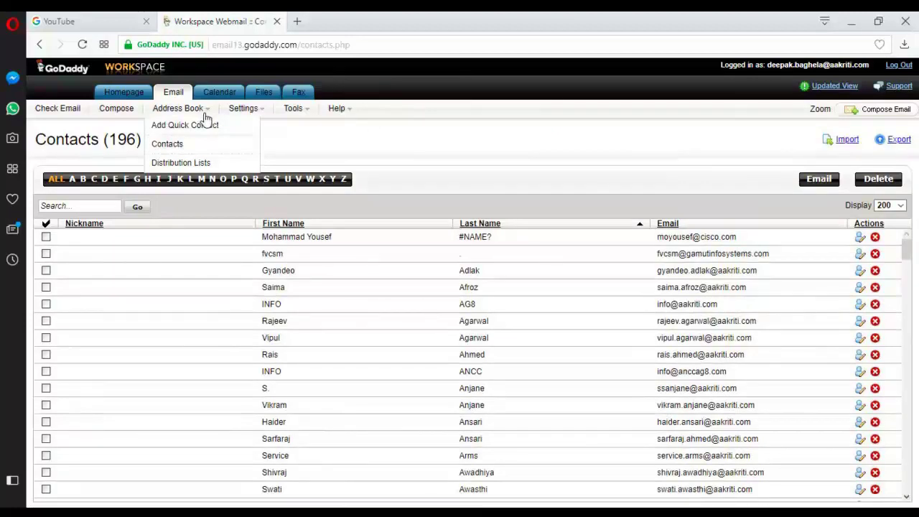
# - Start a new email, browse the address book contacts offered for the To field and close the address book
pyautogui.click(125, 115)
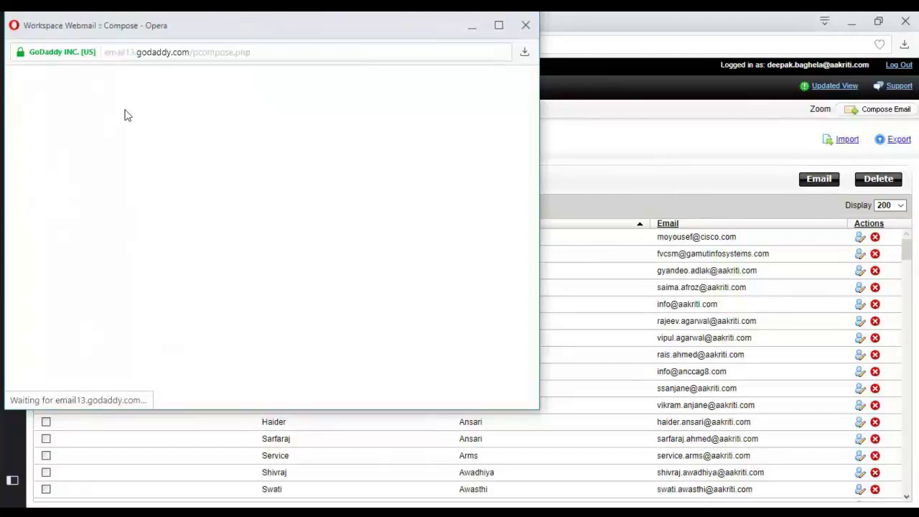
pyautogui.click(45, 131)
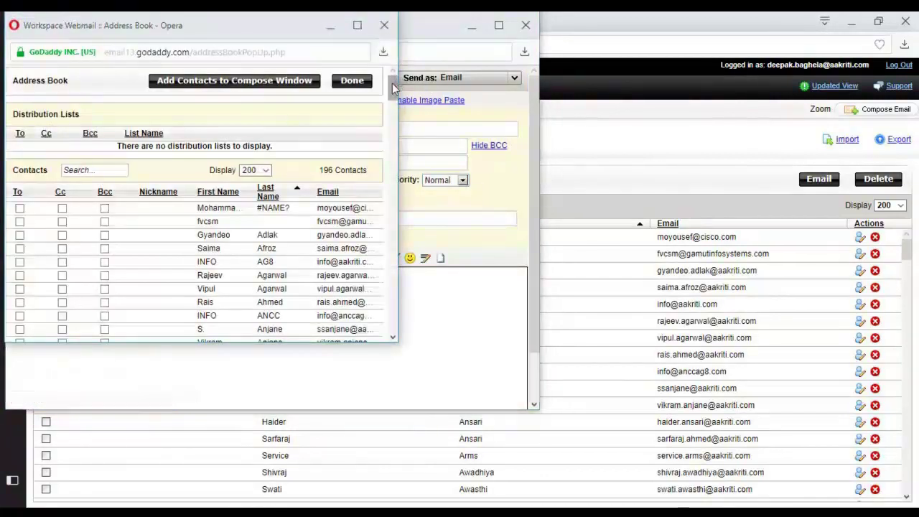
pyautogui.moveTo(293, 31); pyautogui.dragTo(333, 51)
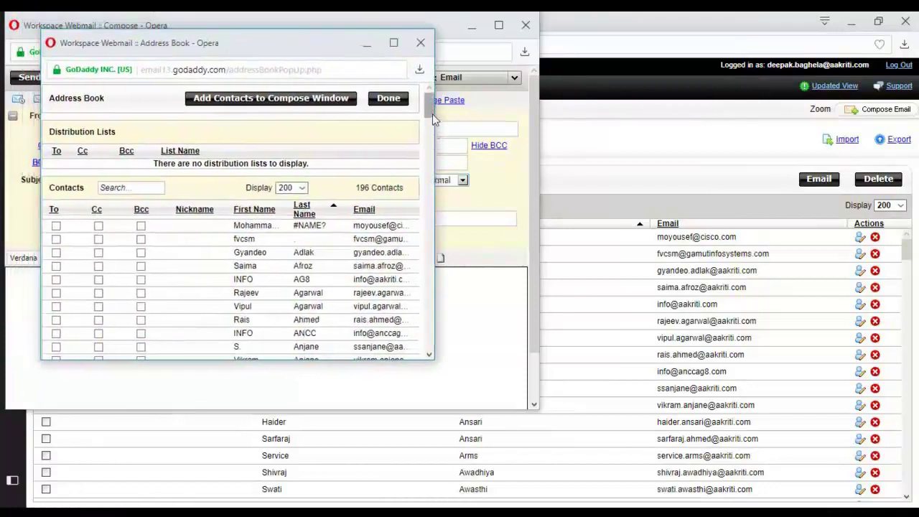
pyautogui.moveTo(429, 107); pyautogui.dragTo(437, 144)
pyautogui.moveTo(435, 153); pyautogui.dragTo(429, 97)
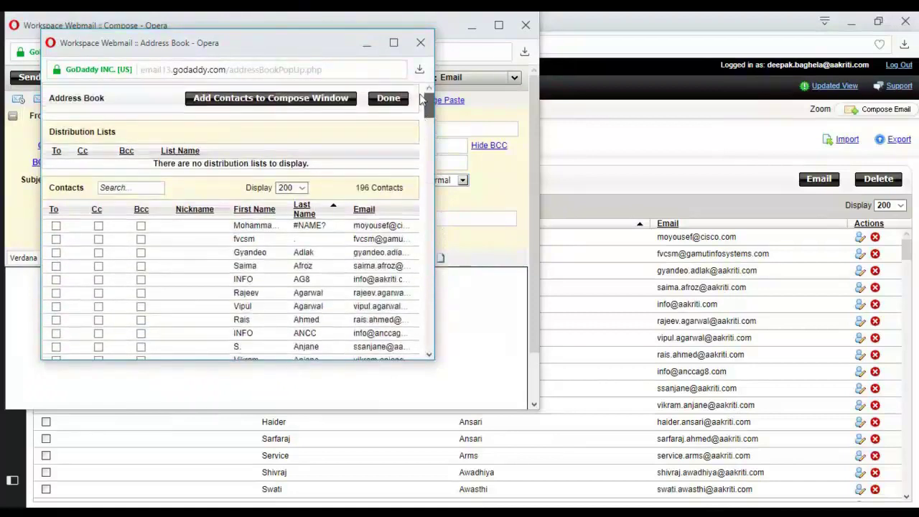
pyautogui.click(420, 42)
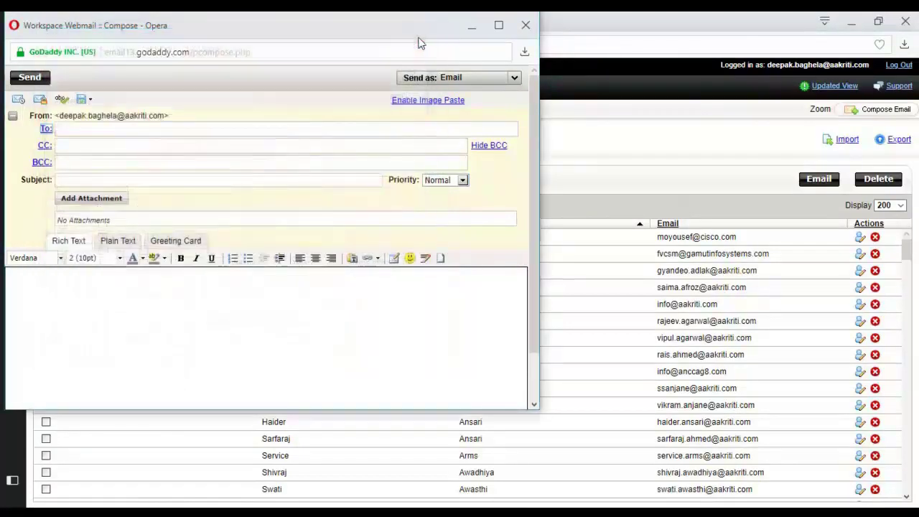
# - View the address book contacts offered for the CC and BCC fields and close the unsent email
pyautogui.click(45, 147)
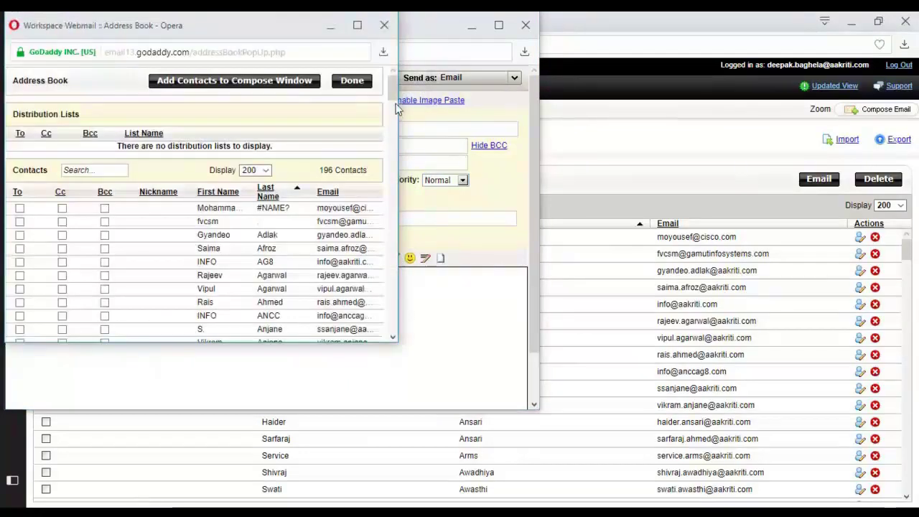
pyautogui.moveTo(397, 106); pyautogui.dragTo(393, 85)
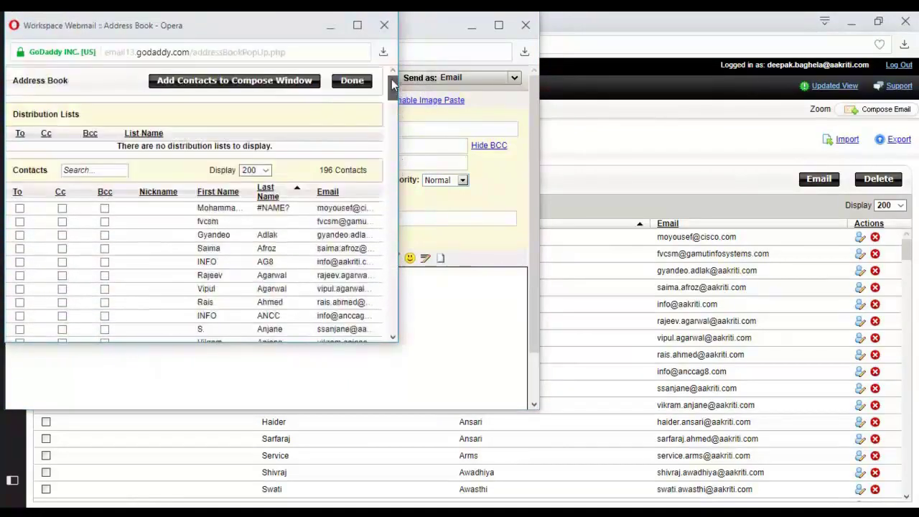
pyautogui.click(384, 25)
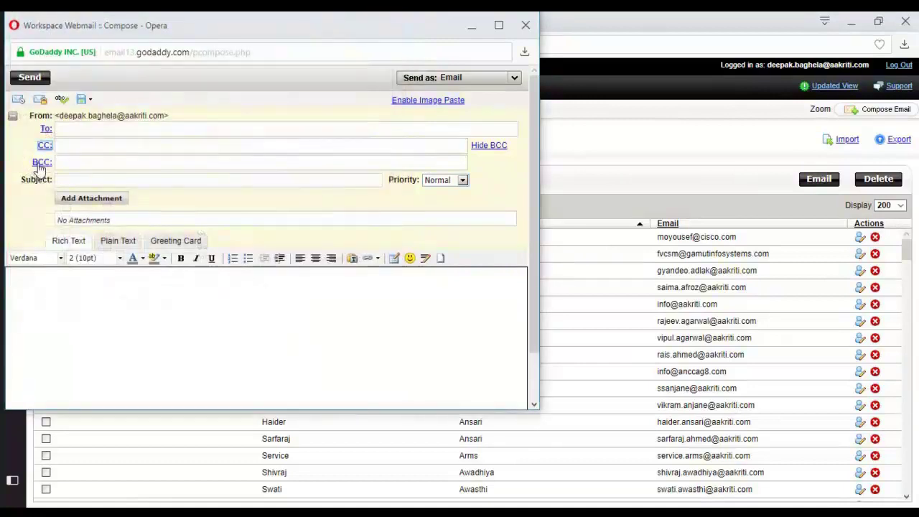
pyautogui.click(41, 163)
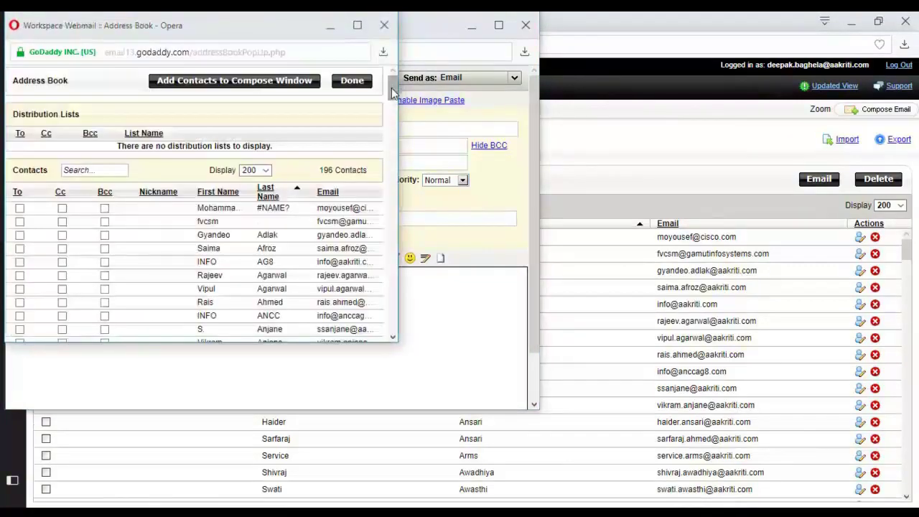
pyautogui.moveTo(391, 87)
pyautogui.mouseDown()
pyautogui.moveTo(394, 176)
pyautogui.moveTo(396, 76)
pyautogui.mouseUp()
pyautogui.click(384, 25)
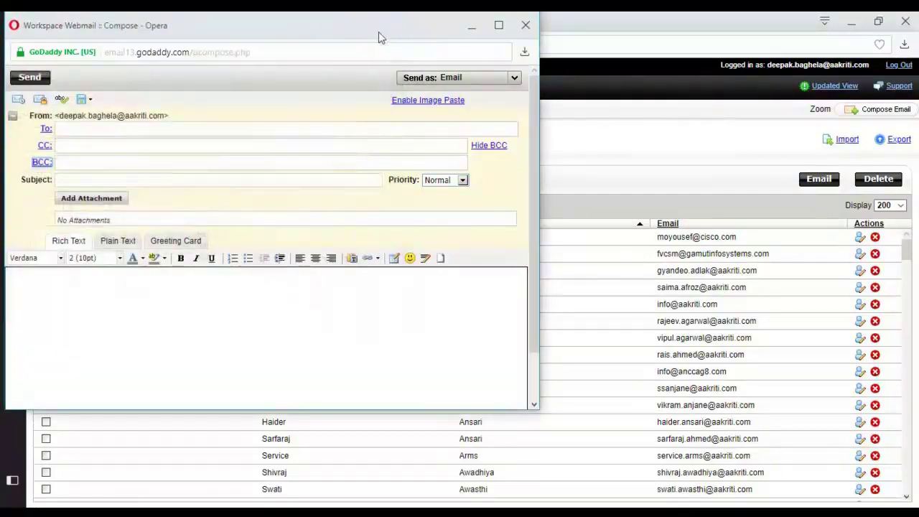
pyautogui.moveTo(378, 31); pyautogui.dragTo(439, 64)
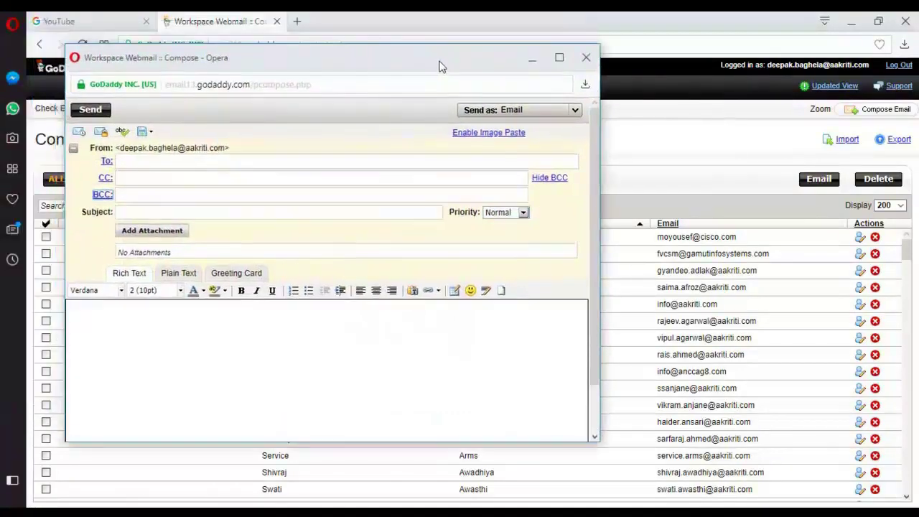
pyautogui.click(588, 60)
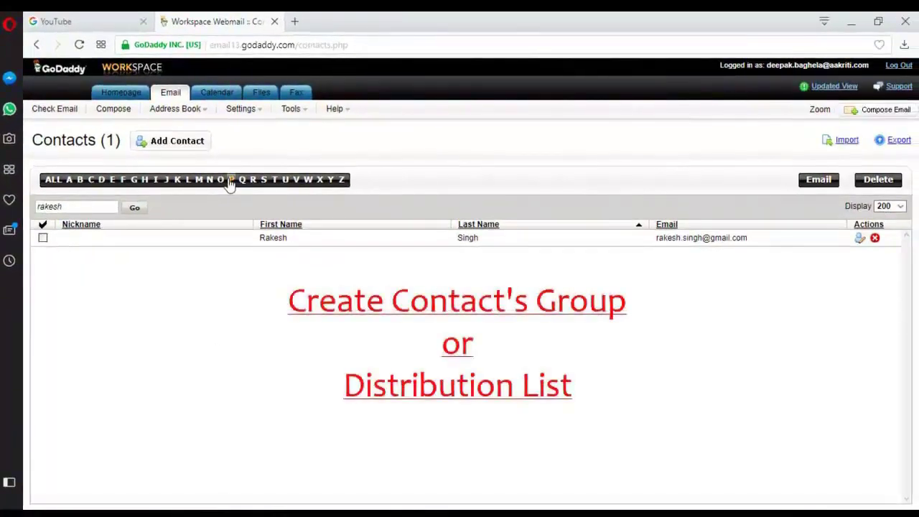
# - Add a new distribution list in the address book and name it Finance
pyautogui.click(204, 109)
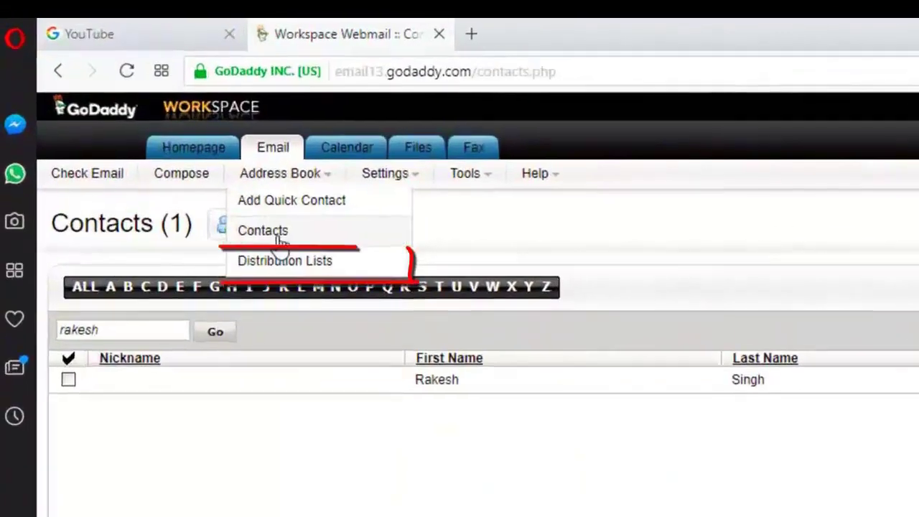
pyautogui.click(280, 270)
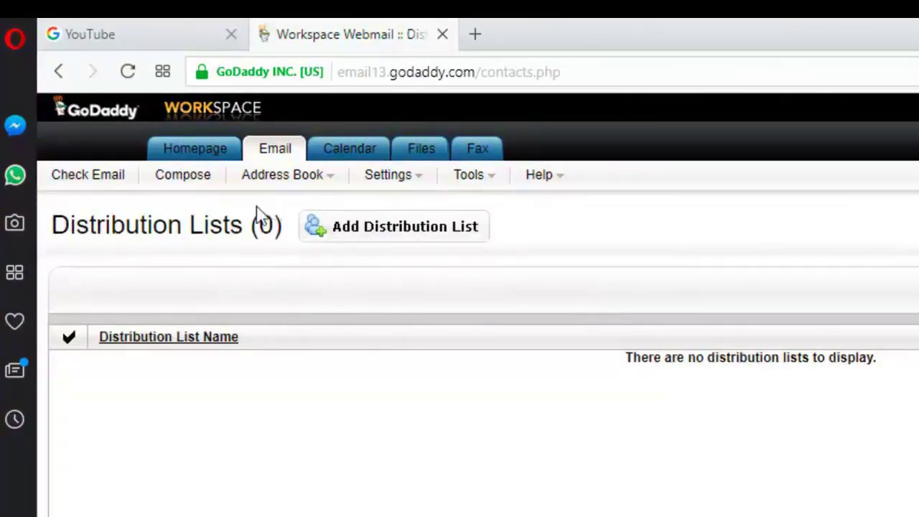
pyautogui.click(352, 228)
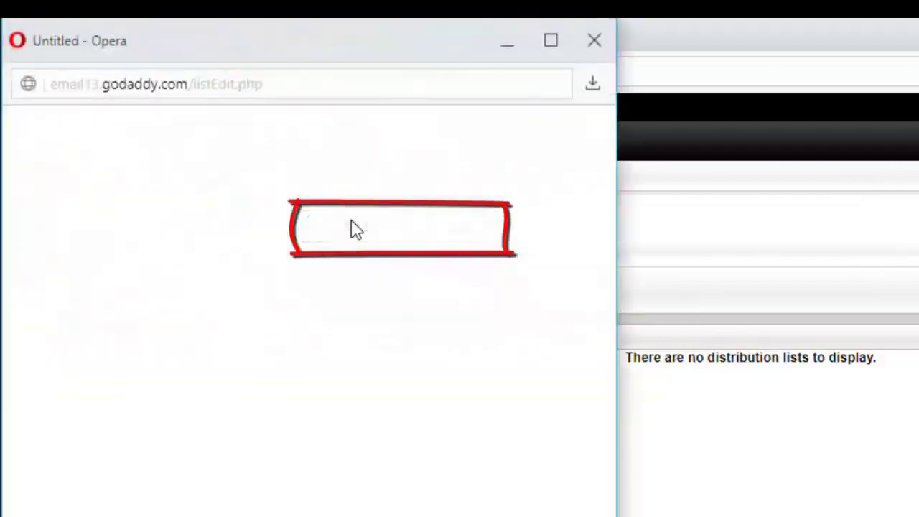
pyautogui.moveTo(305, 50); pyautogui.dragTo(463, 120)
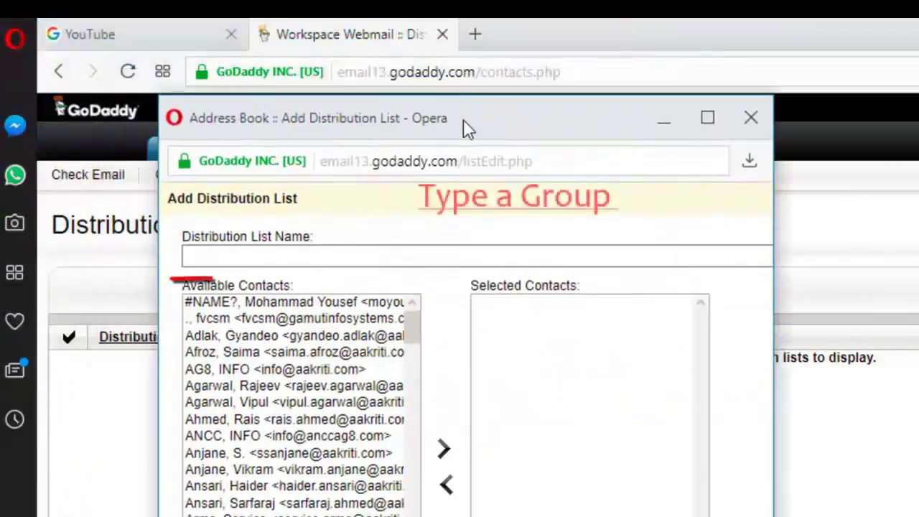
pyautogui.click(400, 256)
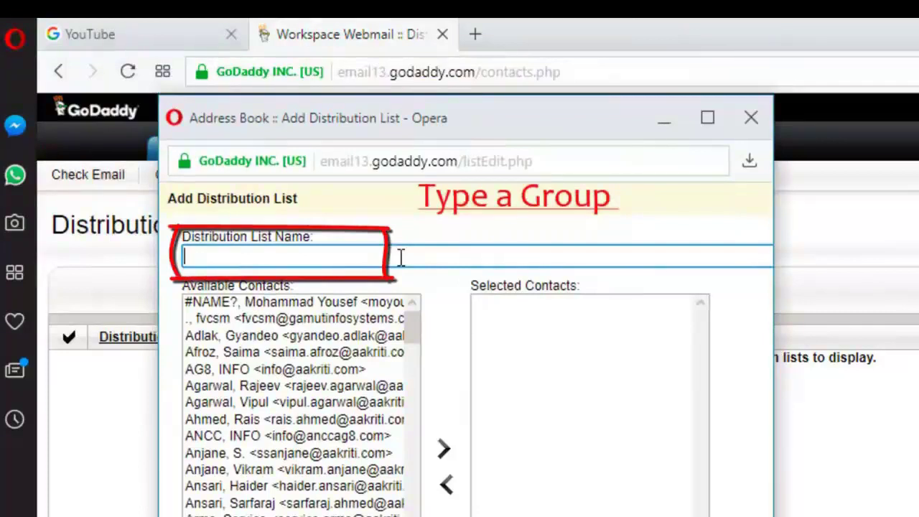
pyautogui.write('Finance')
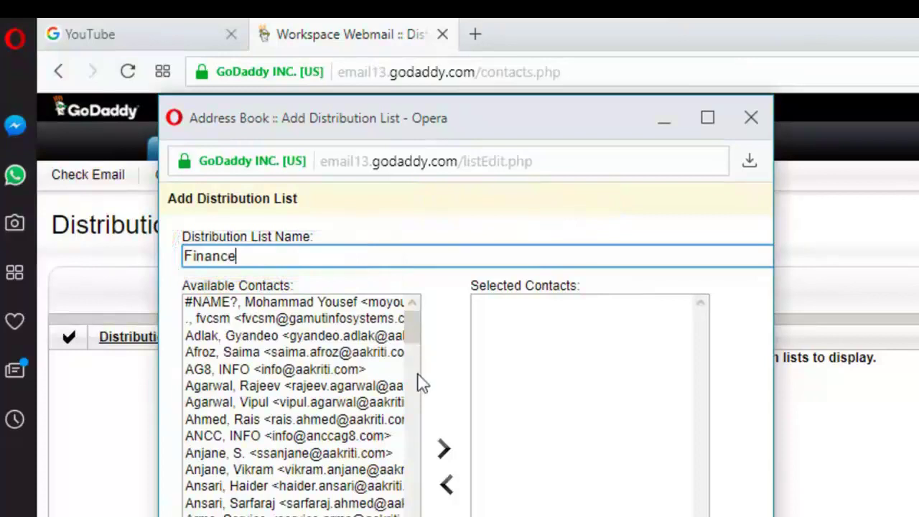
# - Add two available contacts to the Finance list's selected contacts, one with a surname under C and one under H
pyautogui.click(413, 335)
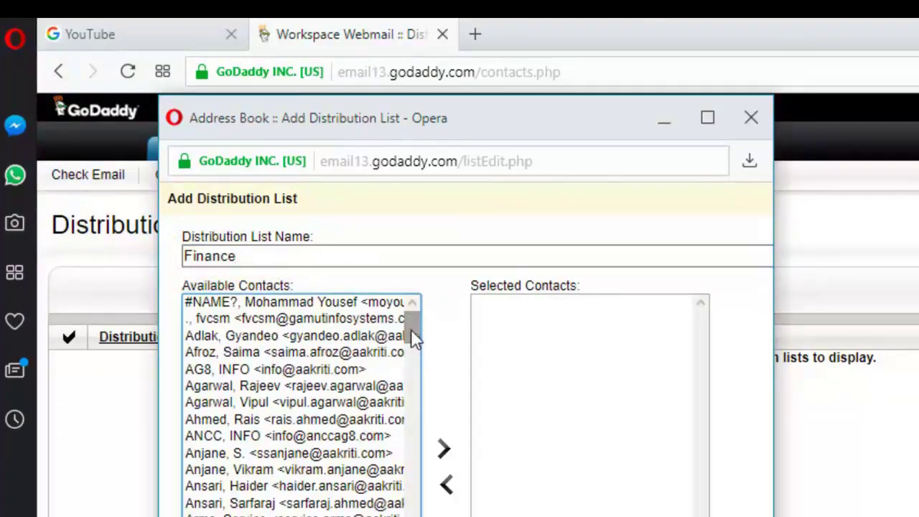
pyautogui.moveTo(411, 333); pyautogui.dragTo(417, 369)
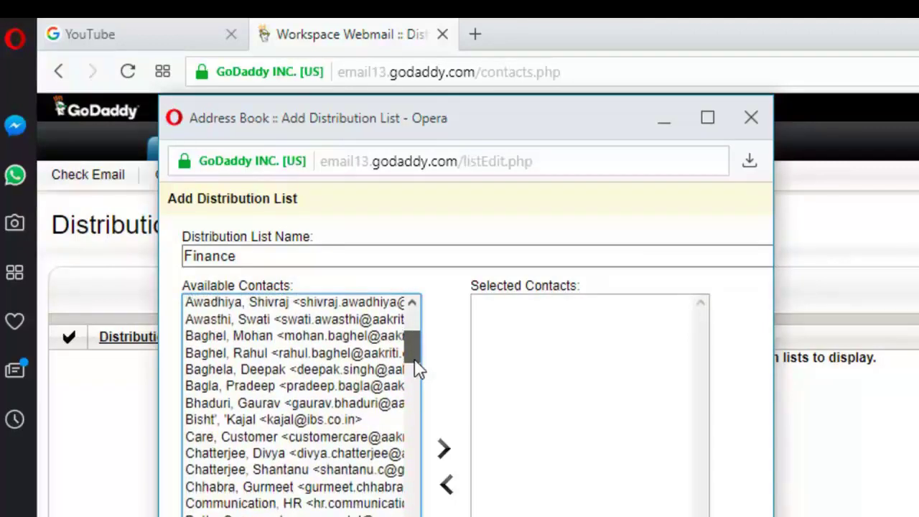
pyautogui.click(334, 487)
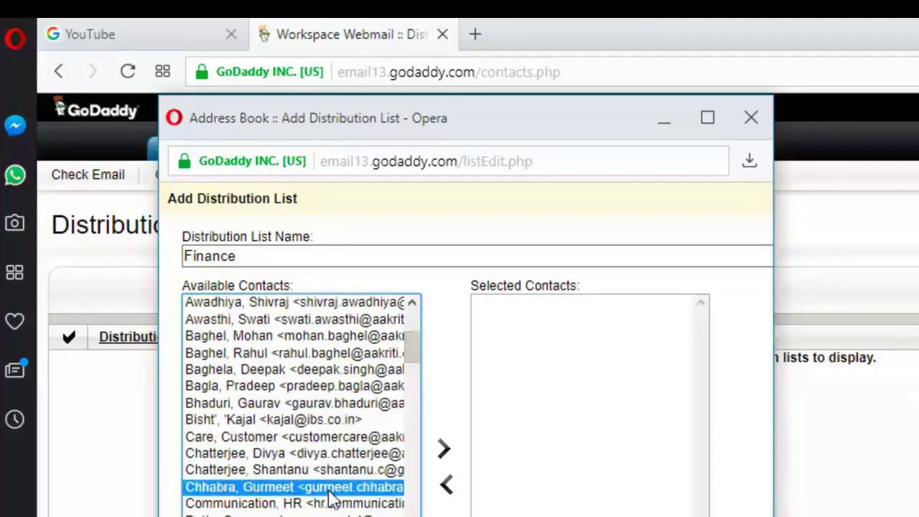
pyautogui.click(444, 449)
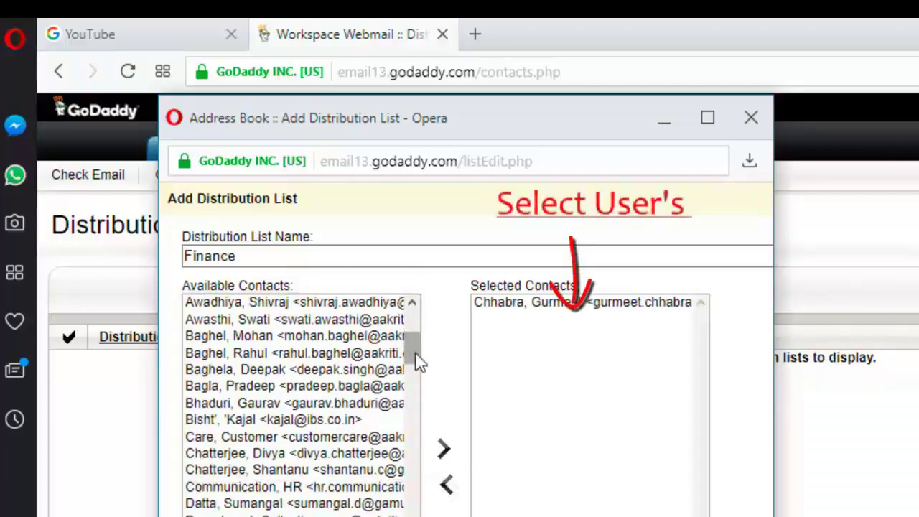
pyautogui.moveTo(414, 353); pyautogui.dragTo(419, 372)
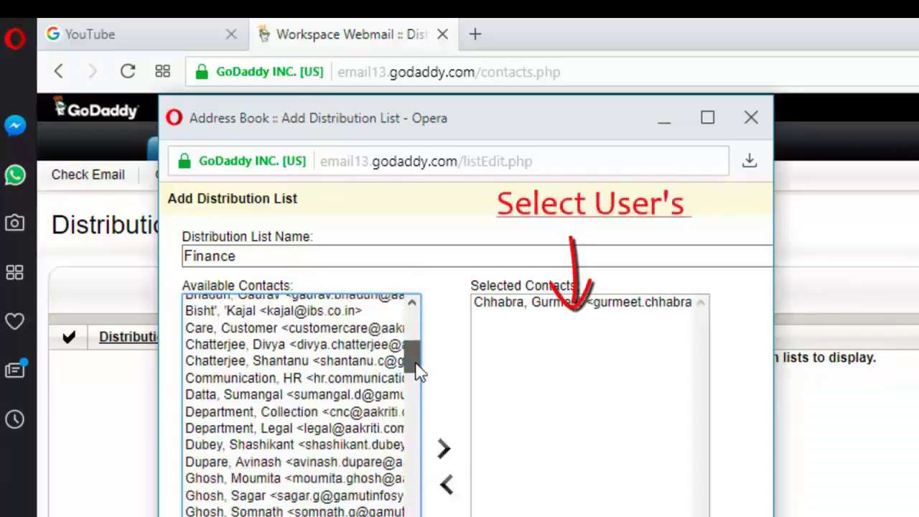
pyautogui.scroll(-1, 419, 372)
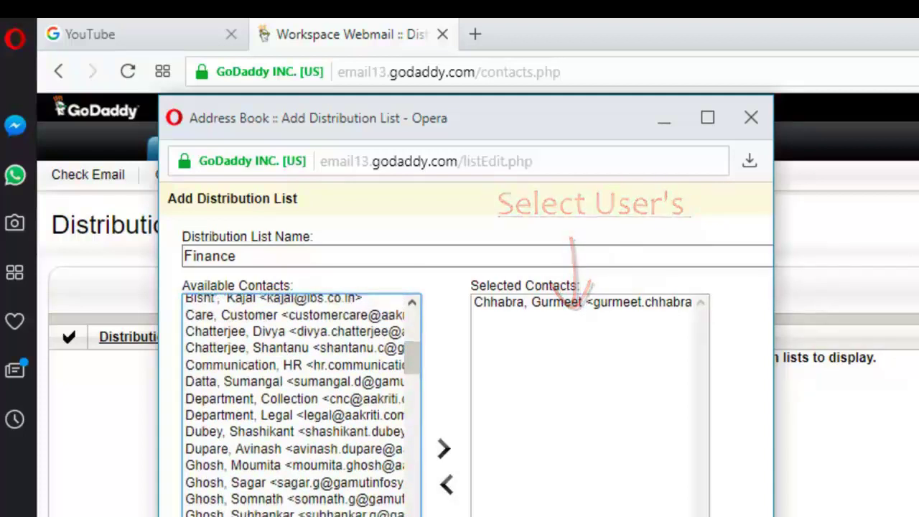
pyautogui.click(446, 454)
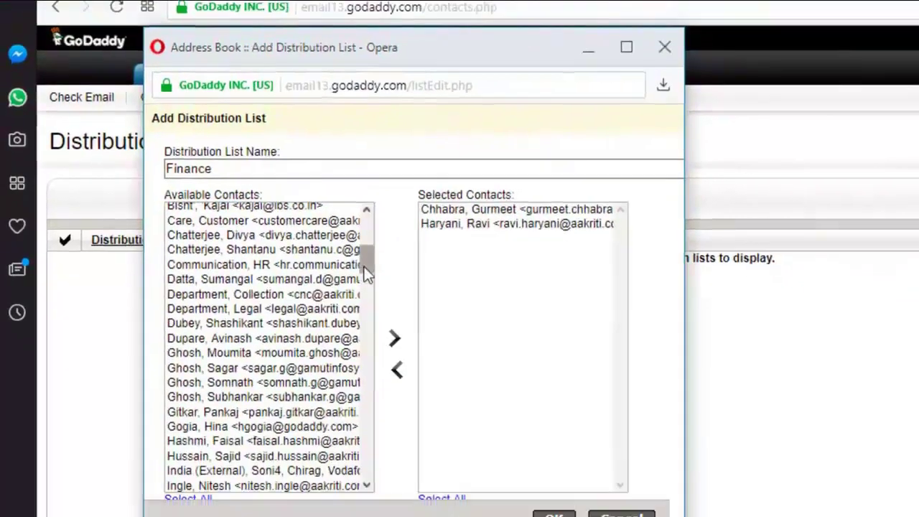
# - Add three available contacts whose surnames start with S to the Finance list's selected contacts
pyautogui.moveTo(412, 359); pyautogui.dragTo(425, 468)
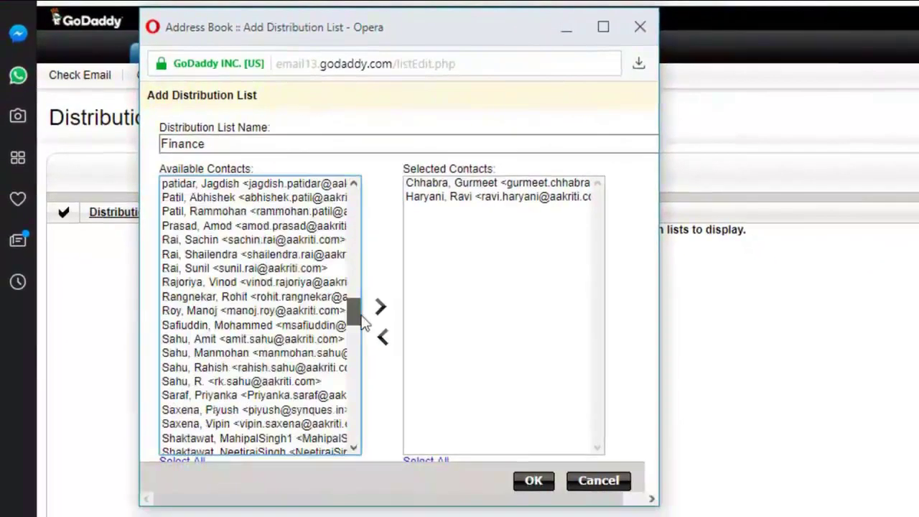
pyautogui.click(323, 395)
pyautogui.click(381, 308)
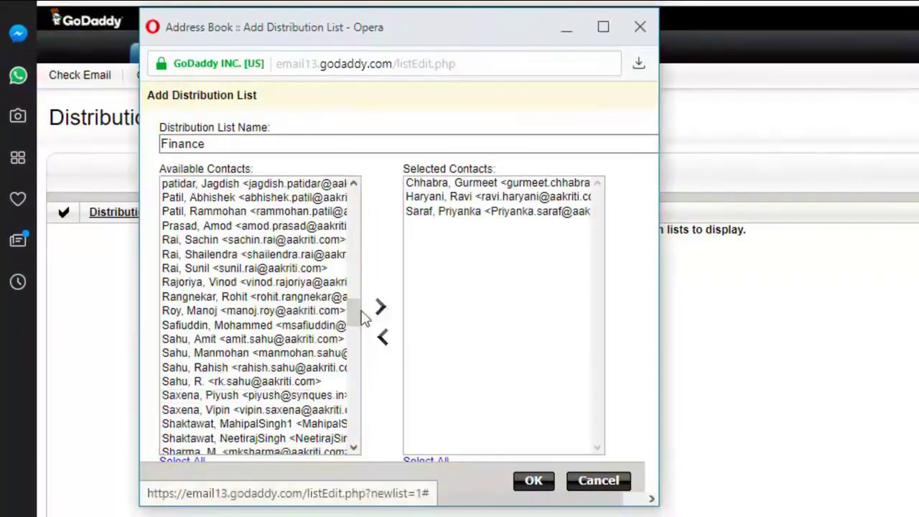
pyautogui.moveTo(354, 310); pyautogui.dragTo(354, 338)
pyautogui.click(288, 439)
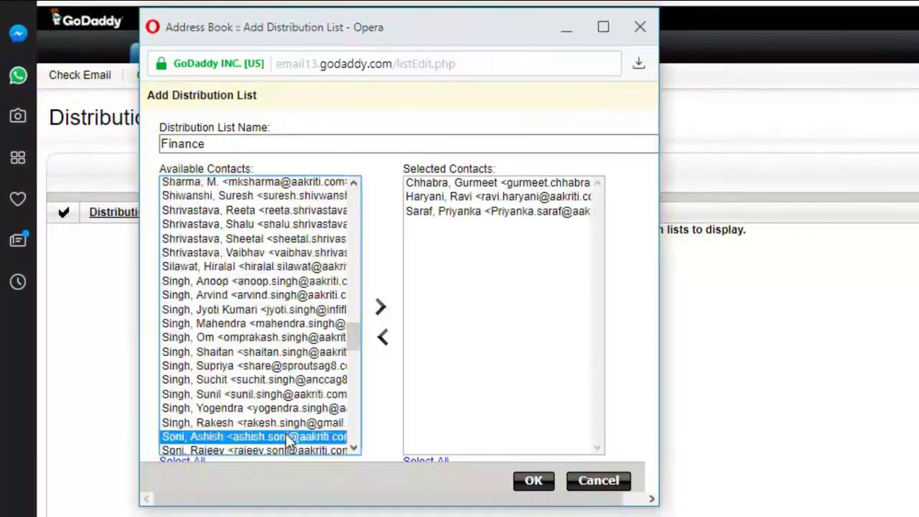
pyautogui.click(381, 307)
pyautogui.scroll(1, 348, 344)
pyautogui.click(301, 228)
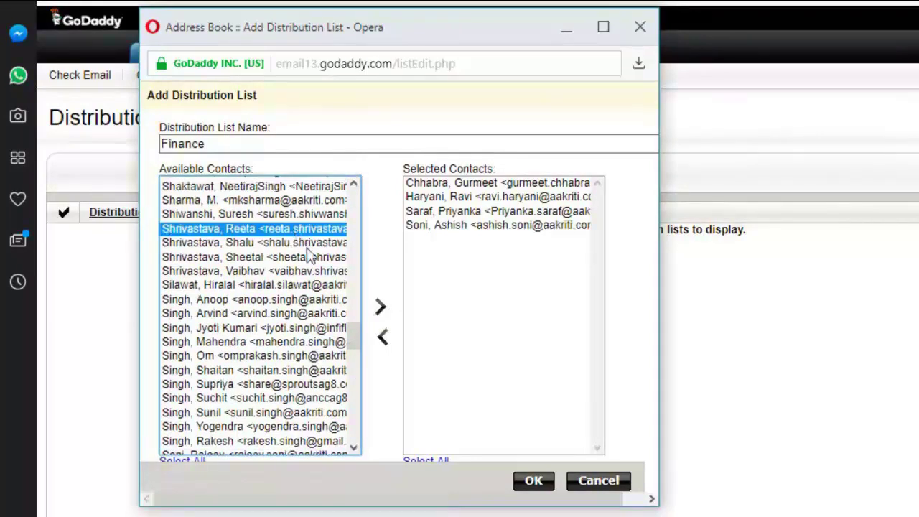
pyautogui.click(380, 308)
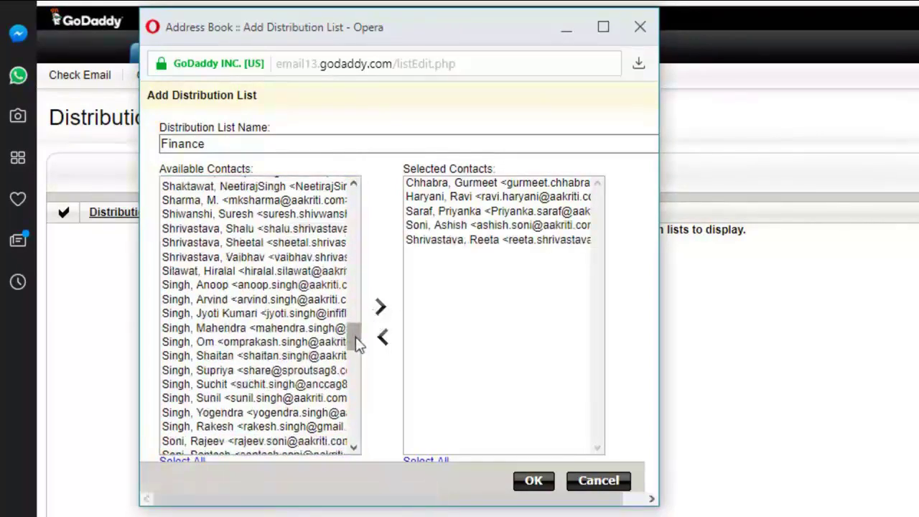
# - Add one contact with a surname under K and one under A to the Finance list, and save the list
pyautogui.scroll(3, 354, 336)
pyautogui.moveTo(356, 337); pyautogui.dragTo(356, 275)
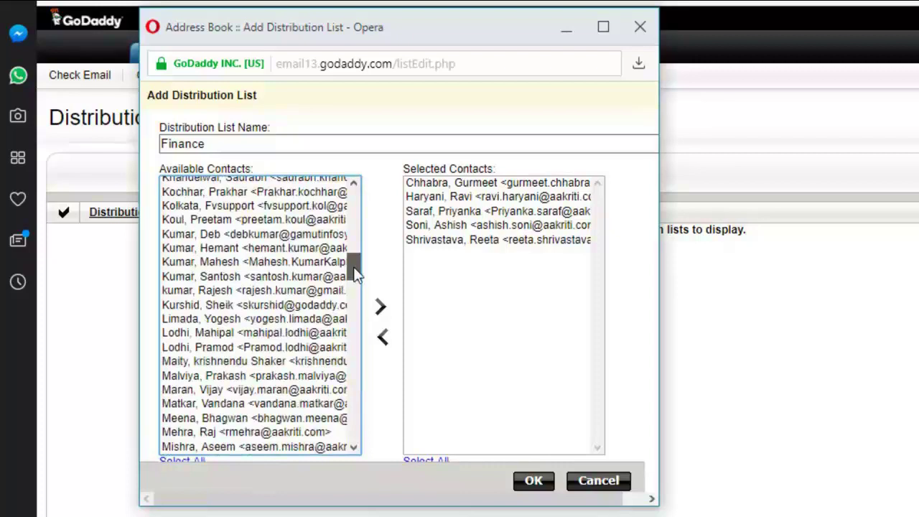
pyautogui.scroll(1, 356, 275)
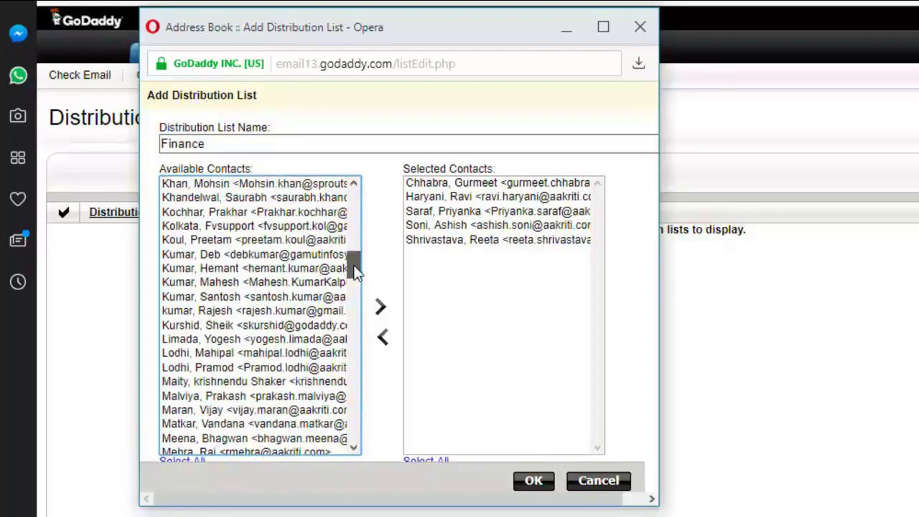
pyautogui.click(300, 200)
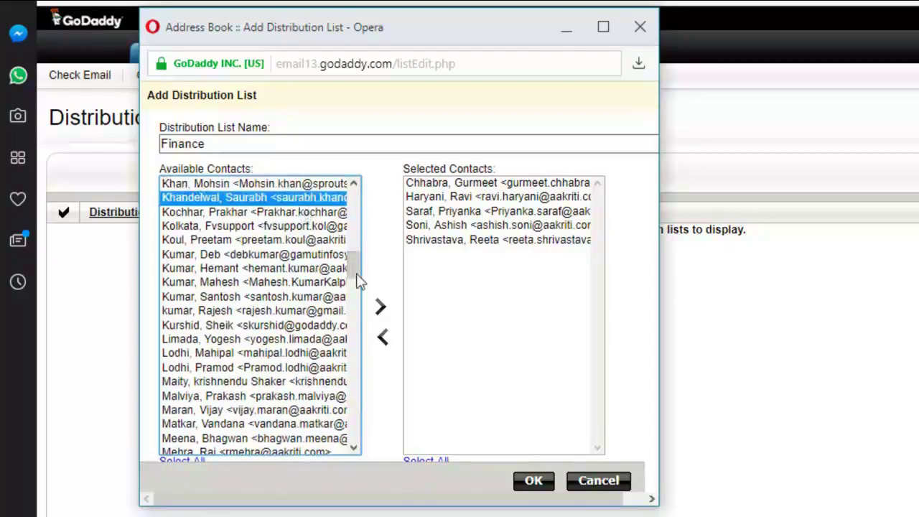
pyautogui.click(380, 307)
pyautogui.moveTo(355, 266); pyautogui.dragTo(356, 214)
pyautogui.click(215, 380)
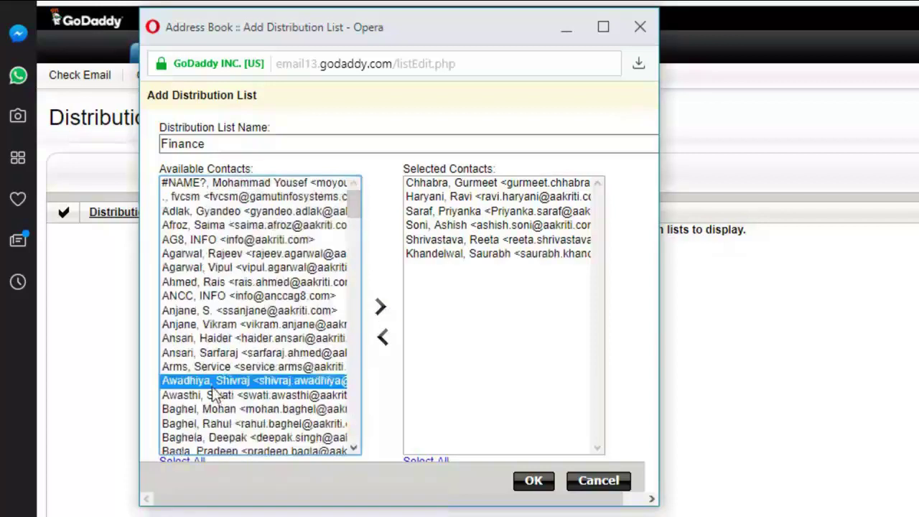
pyautogui.click(381, 307)
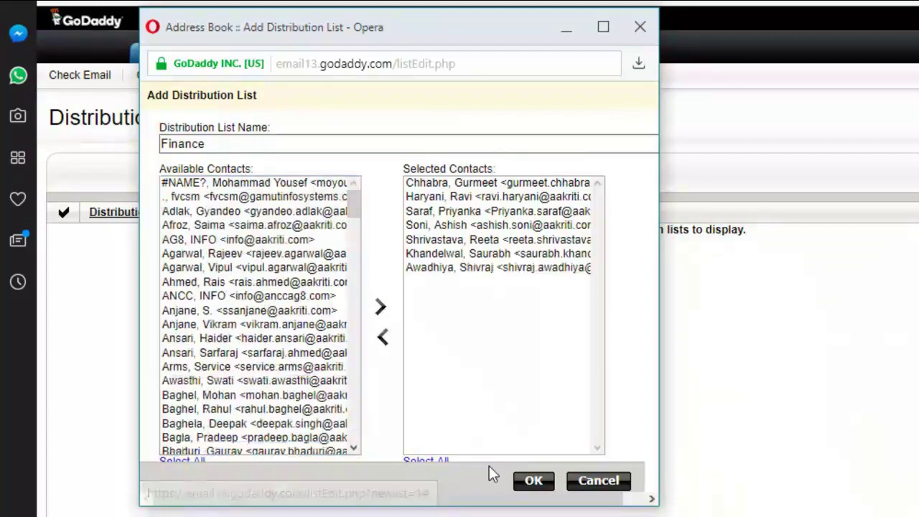
pyautogui.click(532, 482)
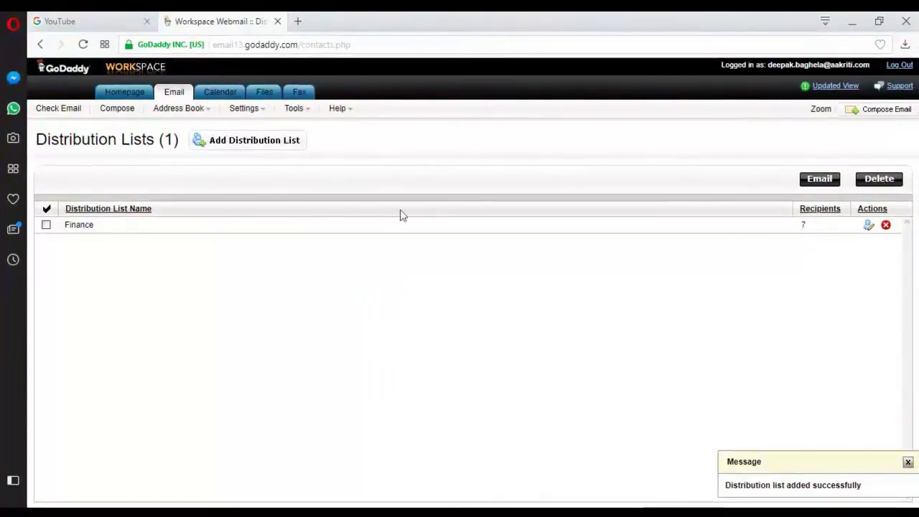
# - Add another distribution list in the address book and name it Sales
pyautogui.click(262, 149)
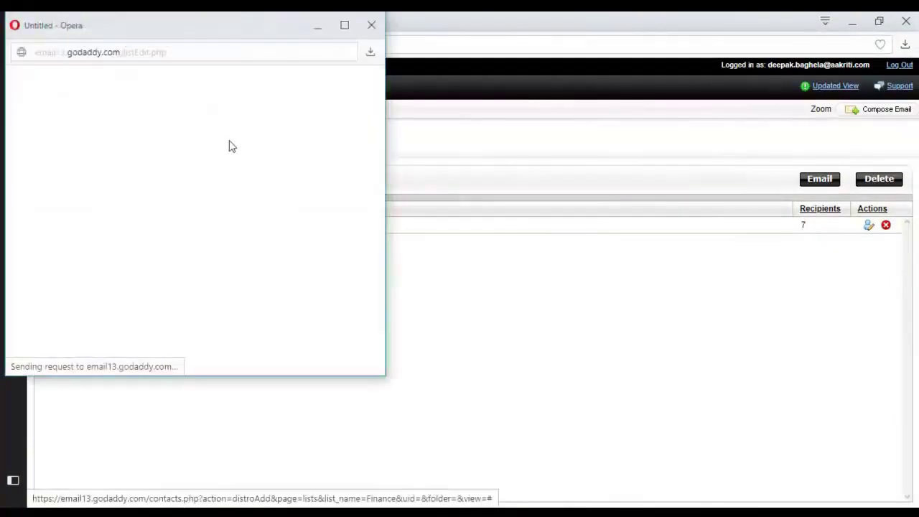
pyautogui.moveTo(193, 36); pyautogui.dragTo(302, 135)
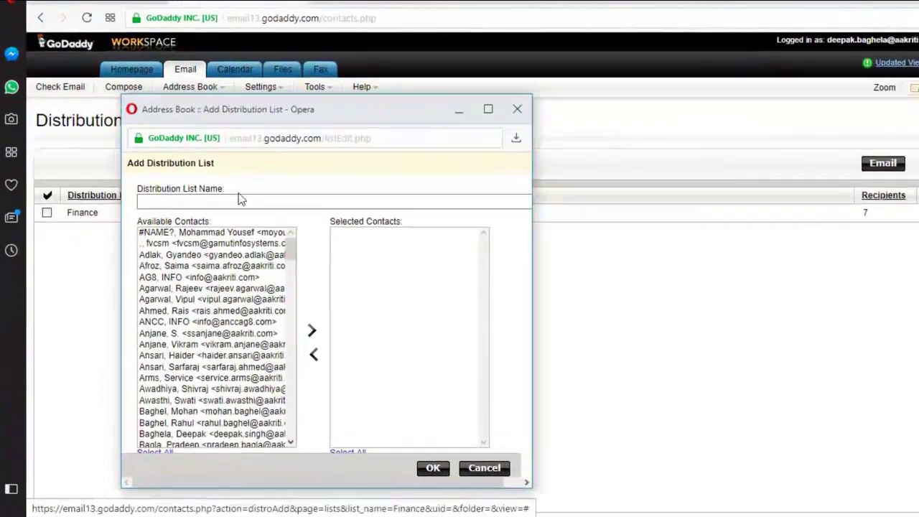
pyautogui.click(230, 213)
pyautogui.write('Sa')
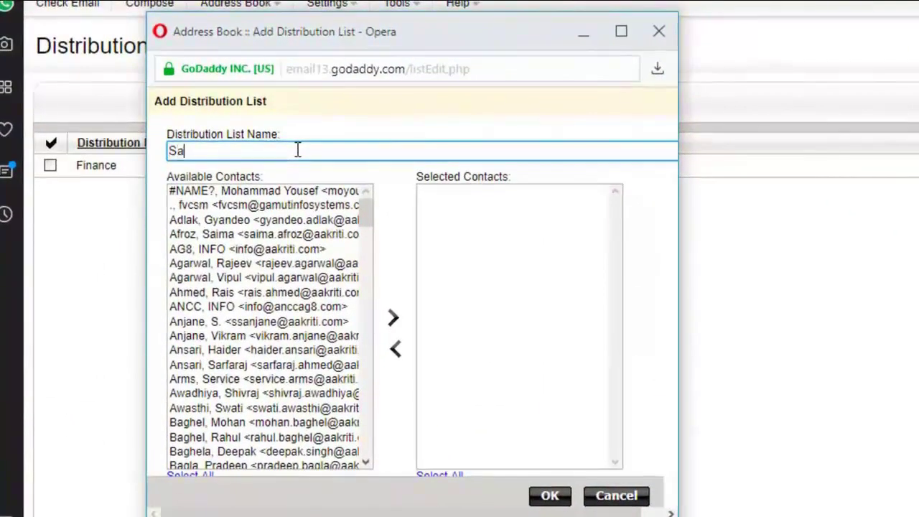
pyautogui.write('les')
# - Add three available contacts to the Sales list's selected contacts, with surnames under A, B and J
pyautogui.click(248, 277)
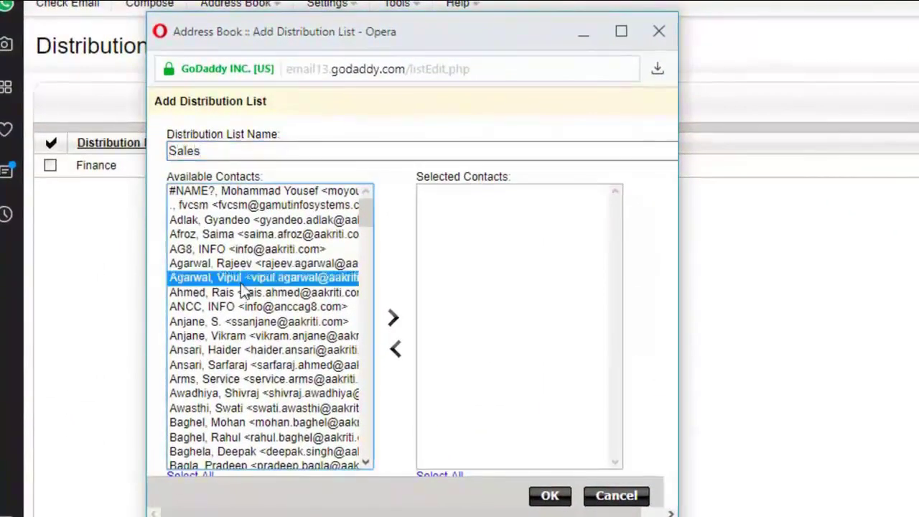
pyautogui.click(395, 323)
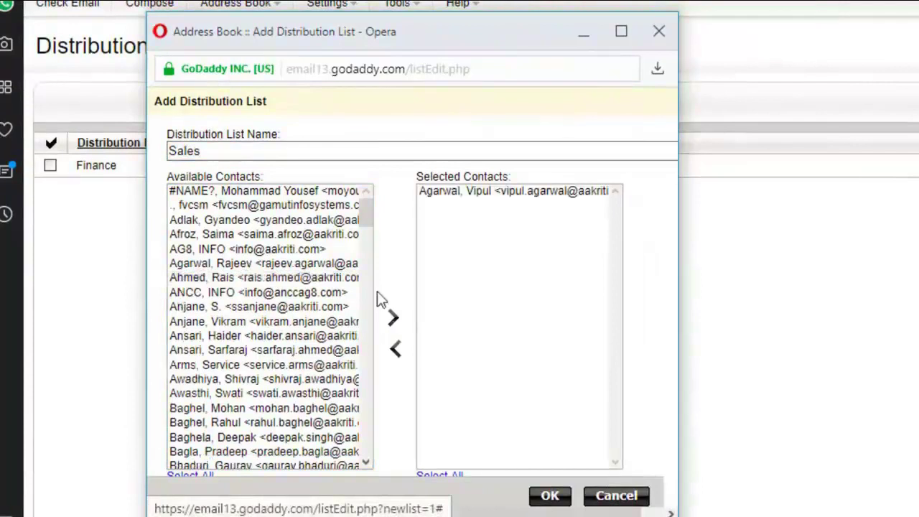
pyautogui.moveTo(367, 221); pyautogui.dragTo(368, 231)
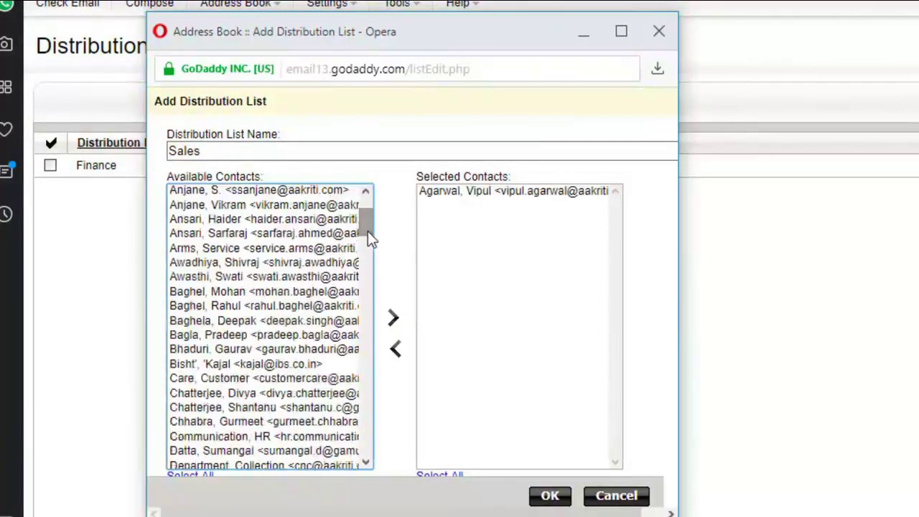
pyautogui.click(296, 307)
pyautogui.click(392, 319)
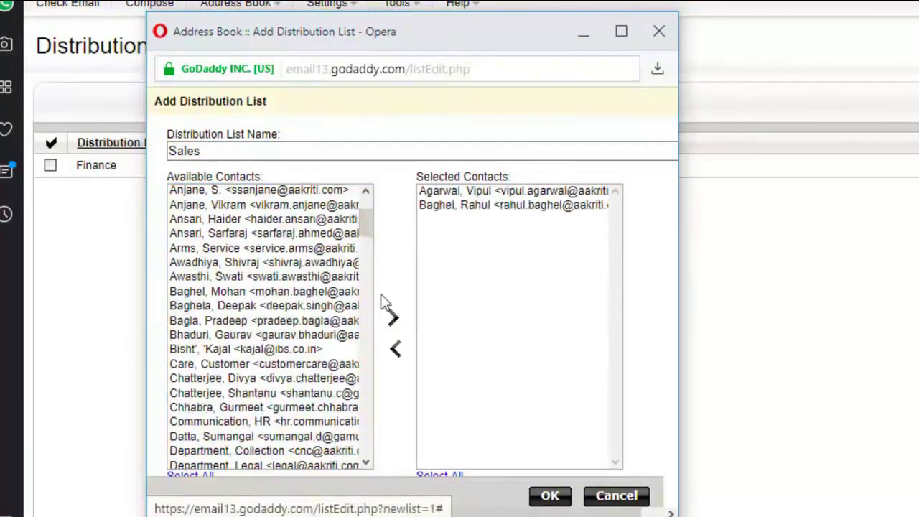
pyautogui.moveTo(361, 226); pyautogui.dragTo(364, 267)
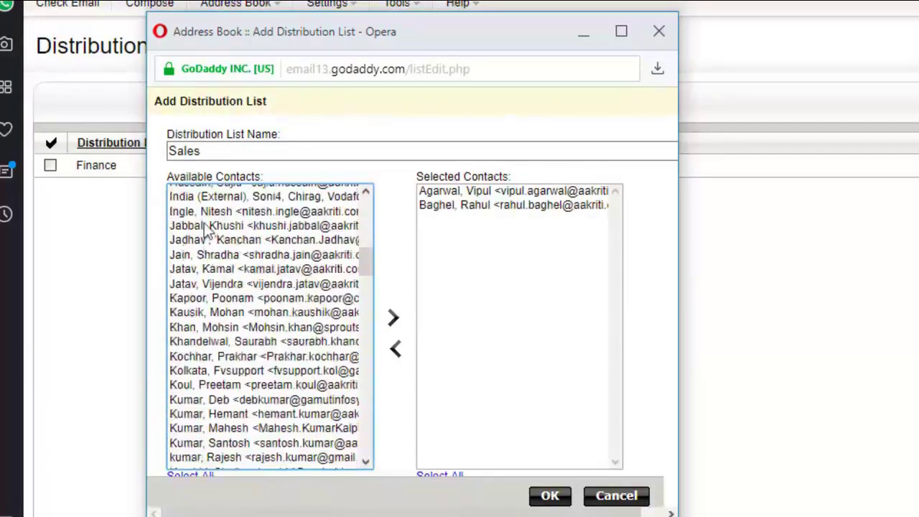
pyautogui.click(208, 227)
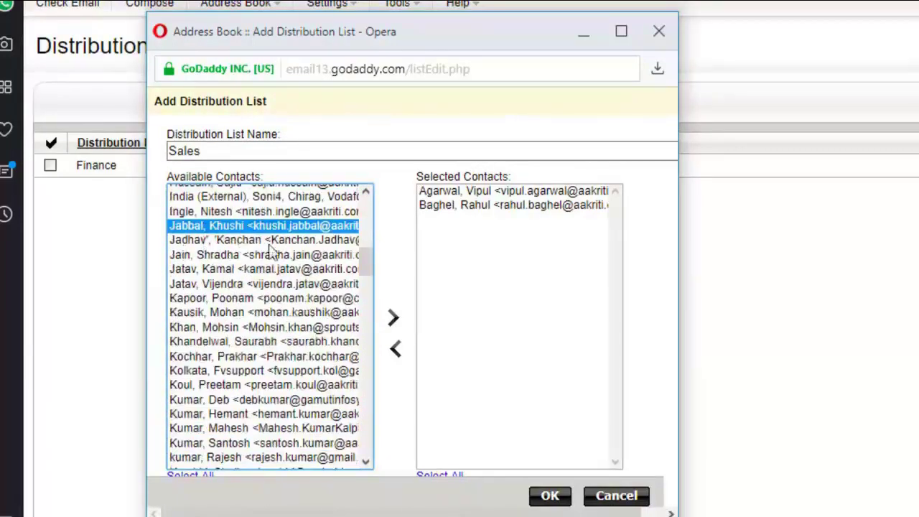
pyautogui.click(394, 318)
# - Add three more contacts with surnames under K, L and M to the Sales list, and save the list
pyautogui.moveTo(368, 264); pyautogui.dragTo(369, 276)
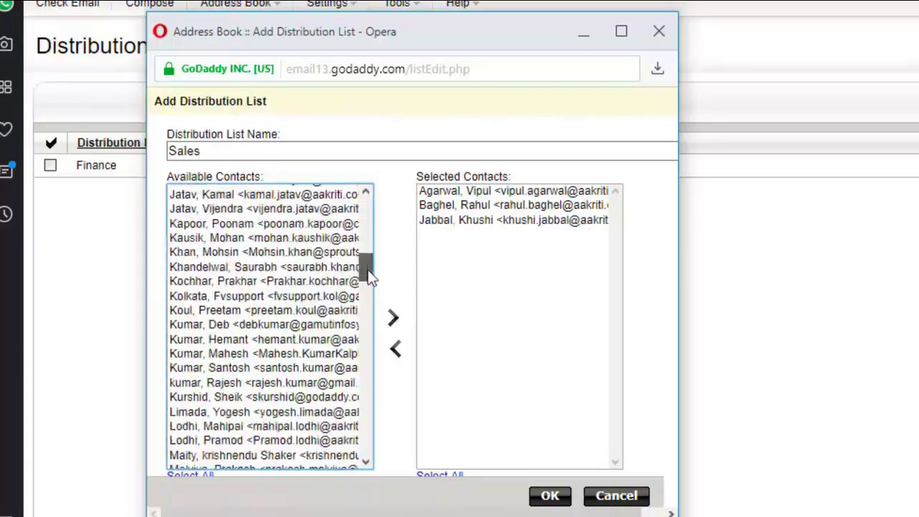
pyautogui.click(317, 283)
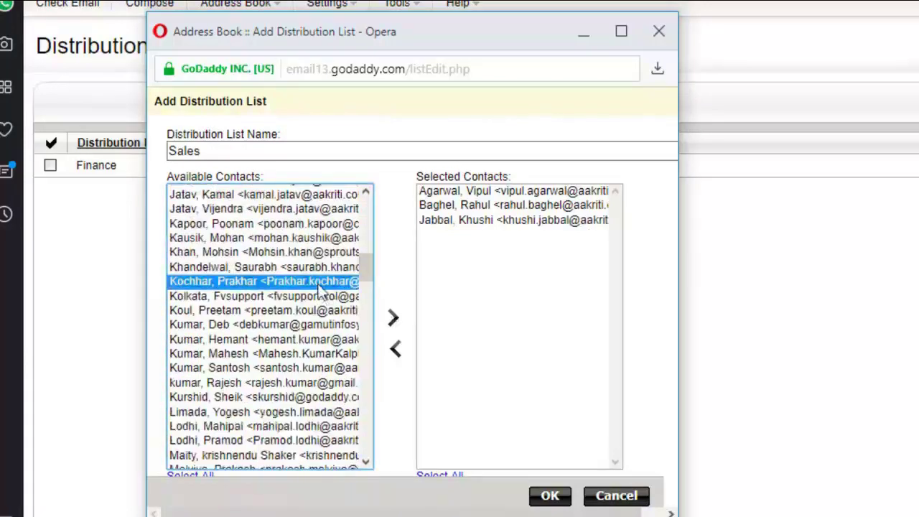
pyautogui.click(394, 320)
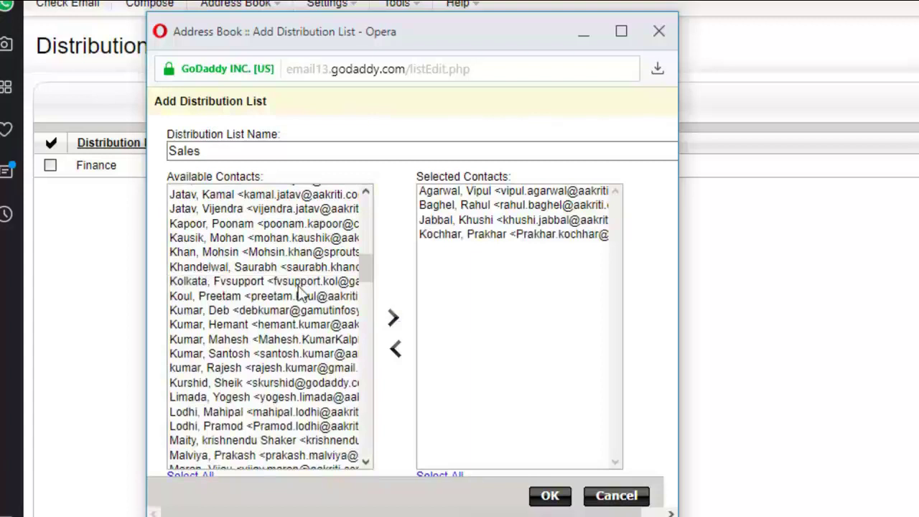
pyautogui.click(281, 397)
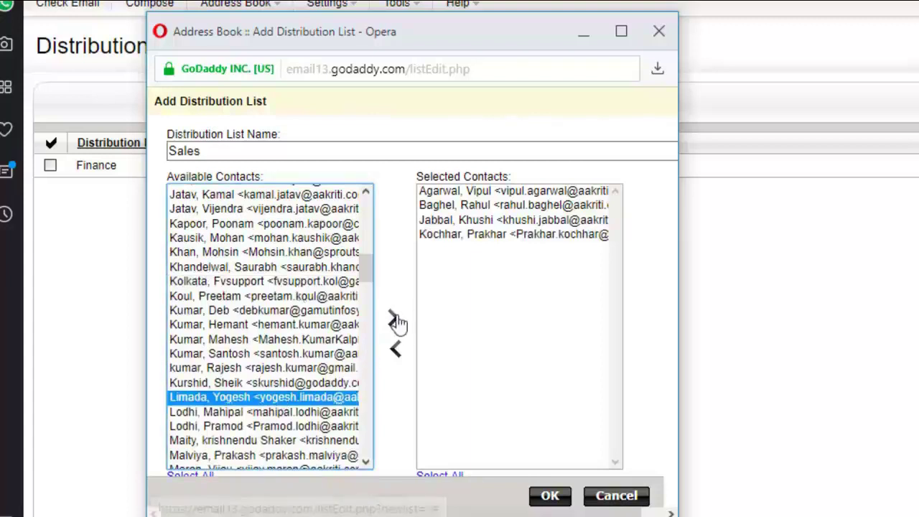
pyautogui.click(392, 318)
pyautogui.scroll(-3, 207, 226)
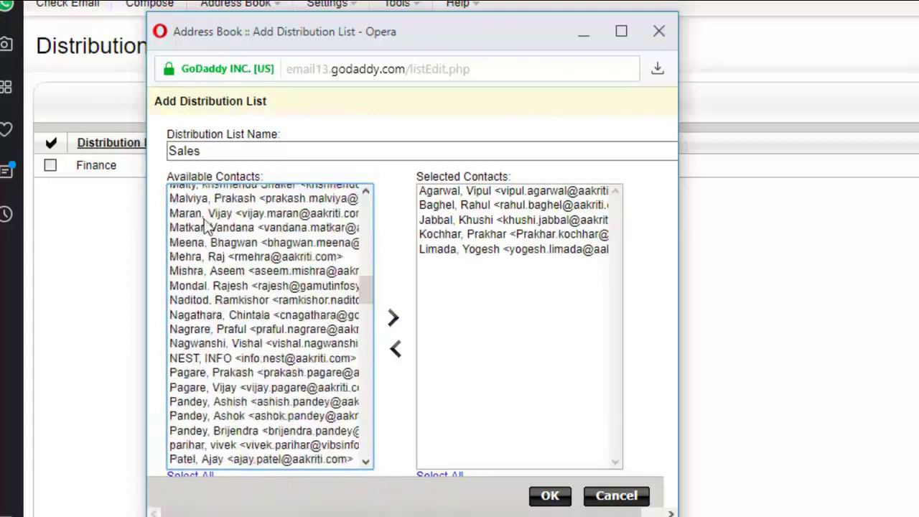
pyautogui.click(215, 271)
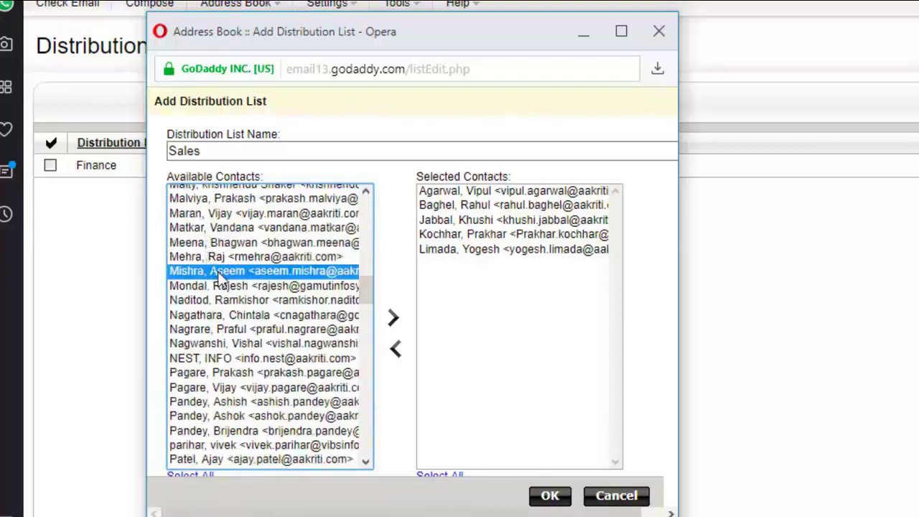
pyautogui.click(393, 322)
pyautogui.moveTo(369, 293); pyautogui.dragTo(369, 371)
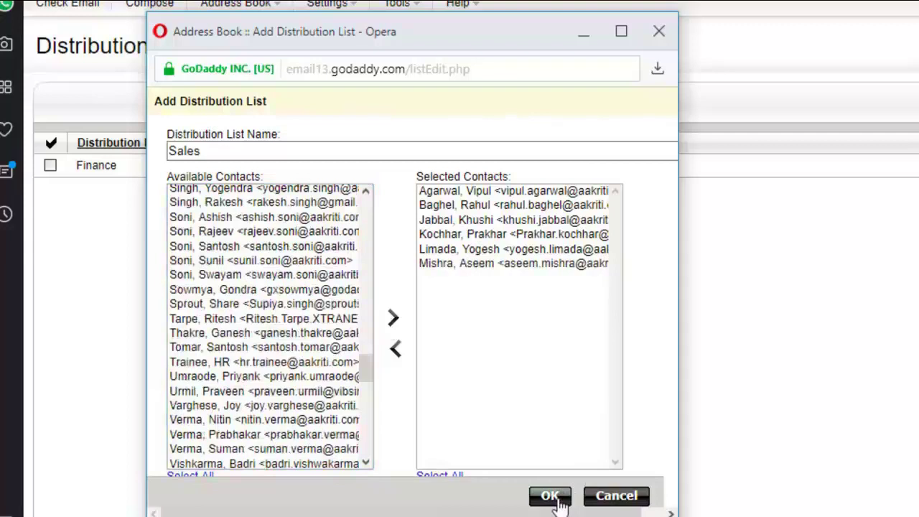
pyautogui.click(558, 505)
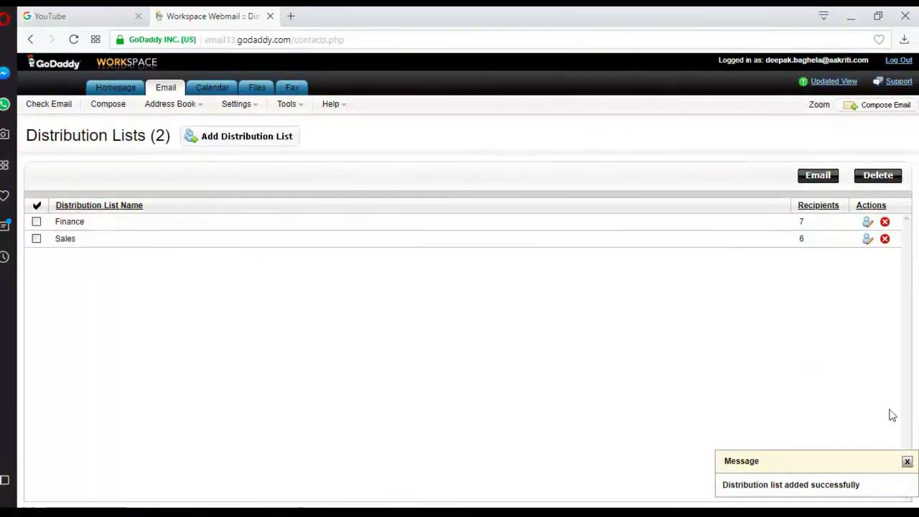
# - Address a new email to the Finance distribution list and expand the list into its individual recipients
pyautogui.click(907, 461)
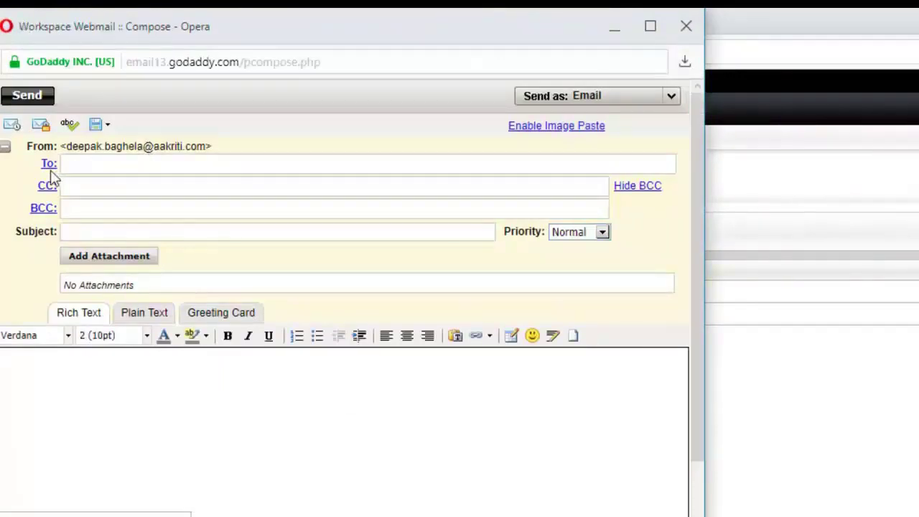
pyautogui.click(75, 166)
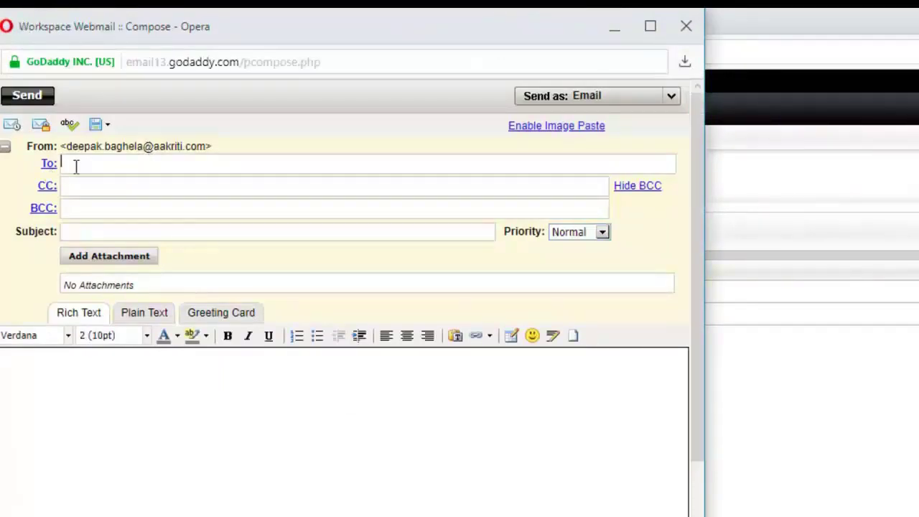
pyautogui.write('fin')
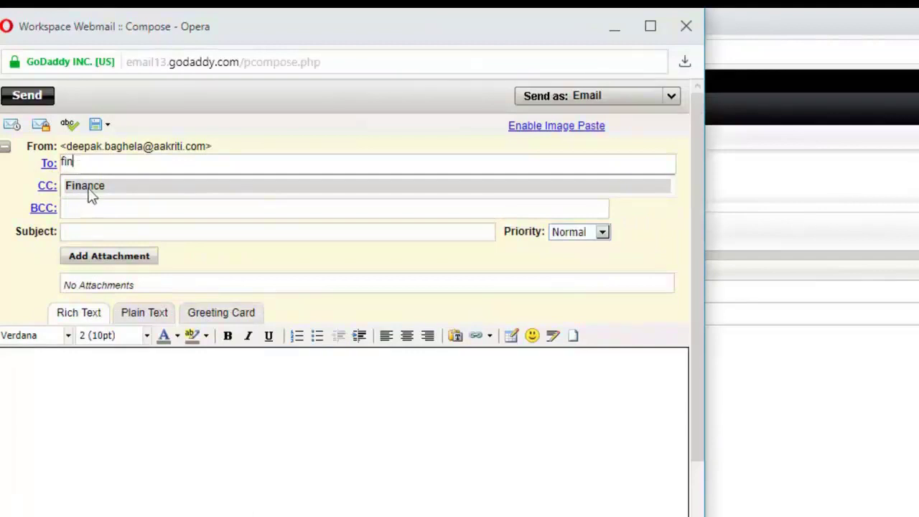
pyautogui.click(89, 188)
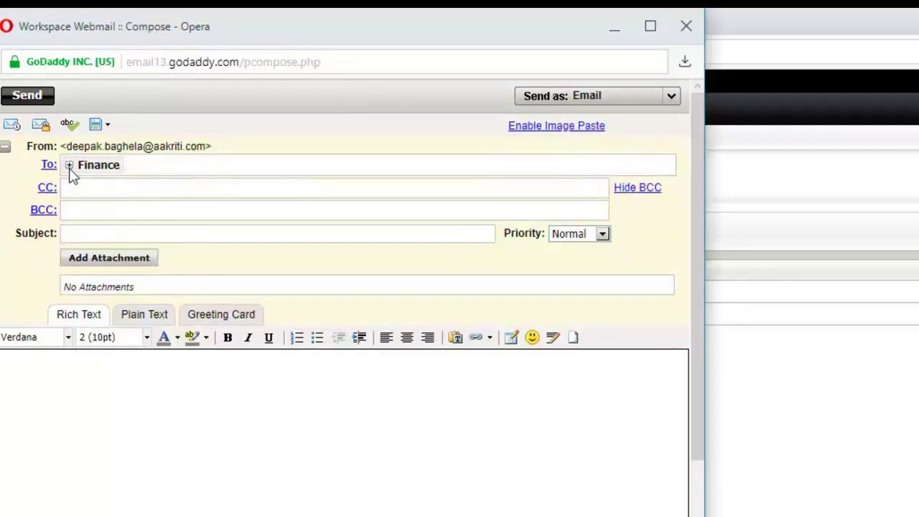
pyautogui.click(69, 165)
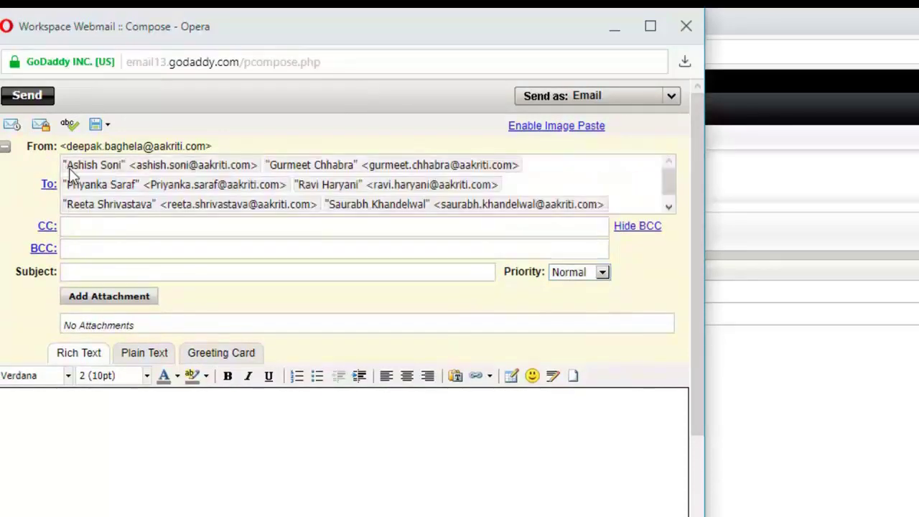
# - Add the Sales distribution list as a CC recipient and expand it into its individual members
pyautogui.click(82, 228)
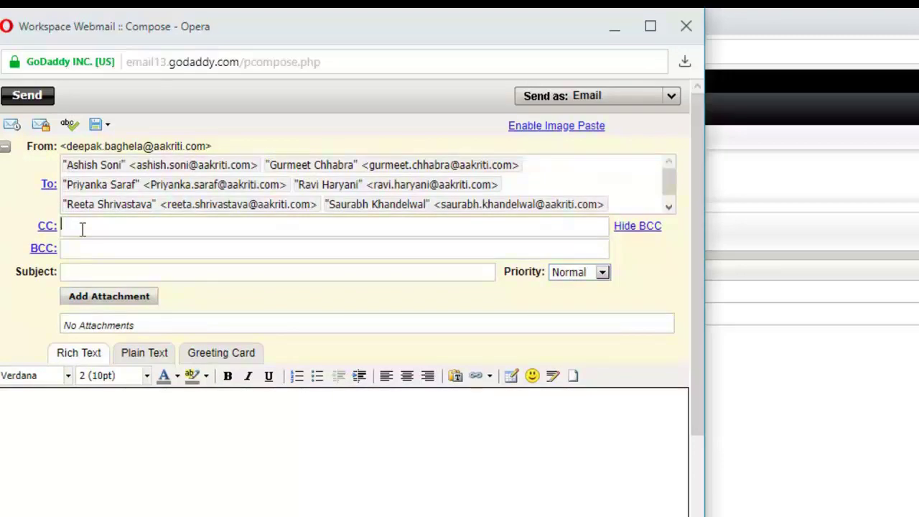
pyautogui.write('sa')
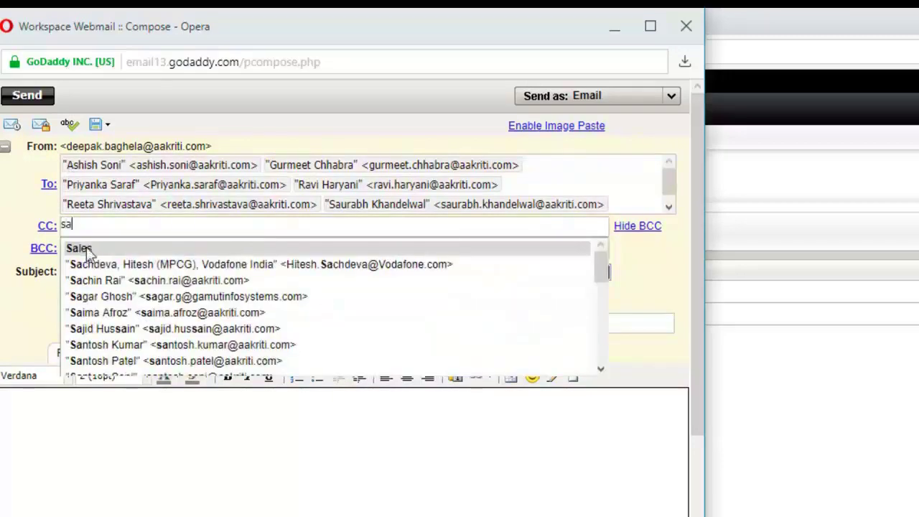
pyautogui.click(86, 248)
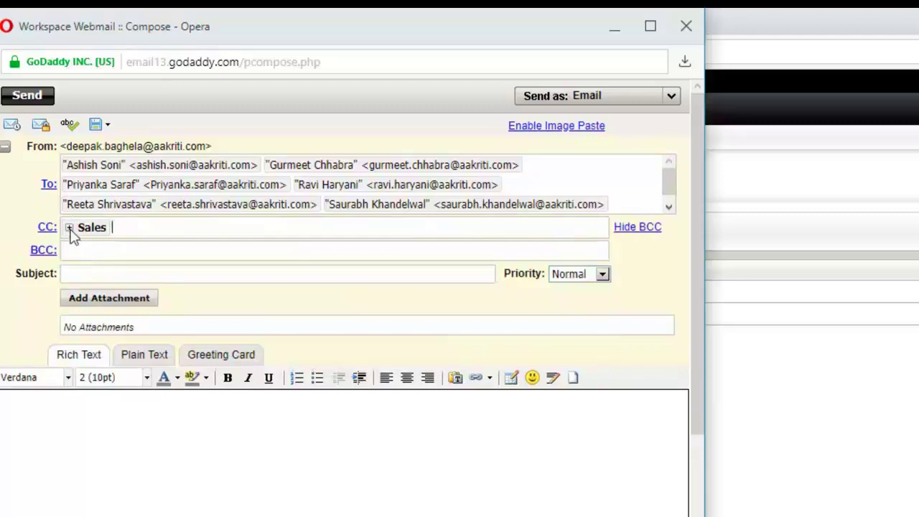
pyautogui.click(69, 228)
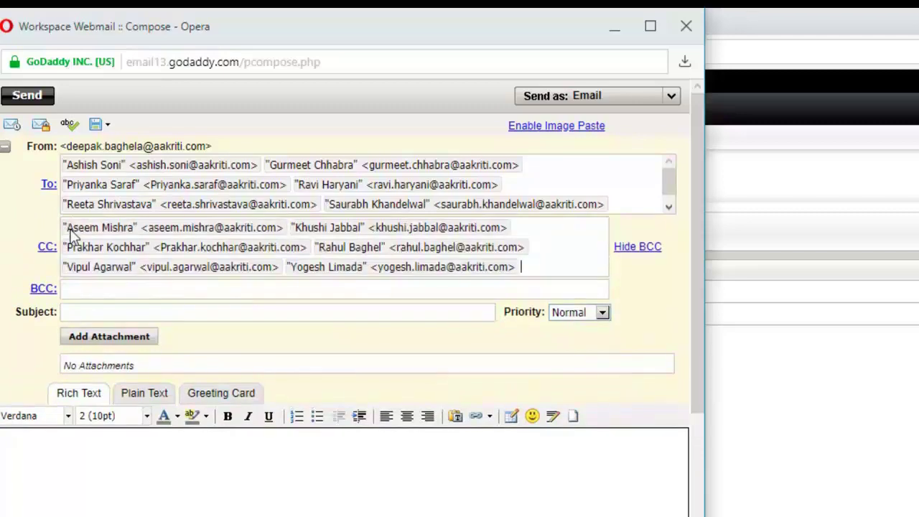
# - Clear all the expanded recipients from the CC and To fields of the email
pyautogui.hotkey('ctrl', 'a')
pyautogui.press('BackSpace')
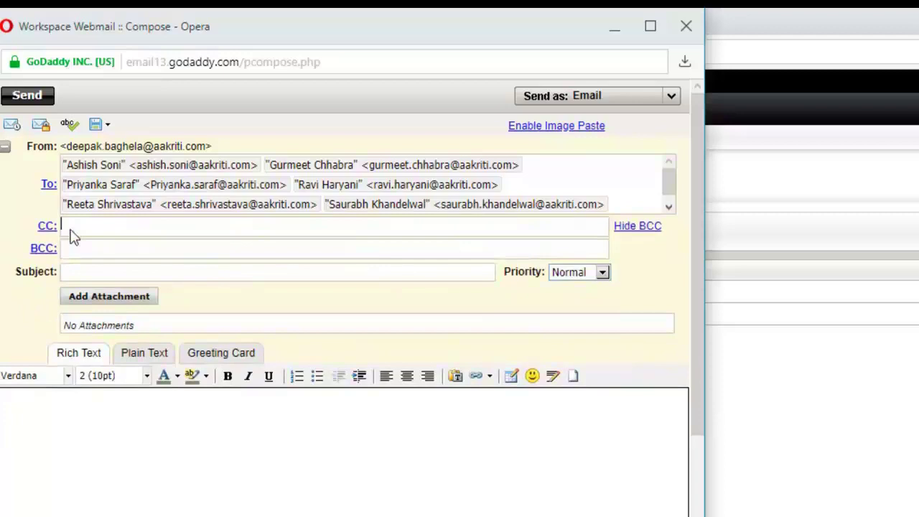
pyautogui.click(96, 189)
pyautogui.hotkey('ctrl', 'a')
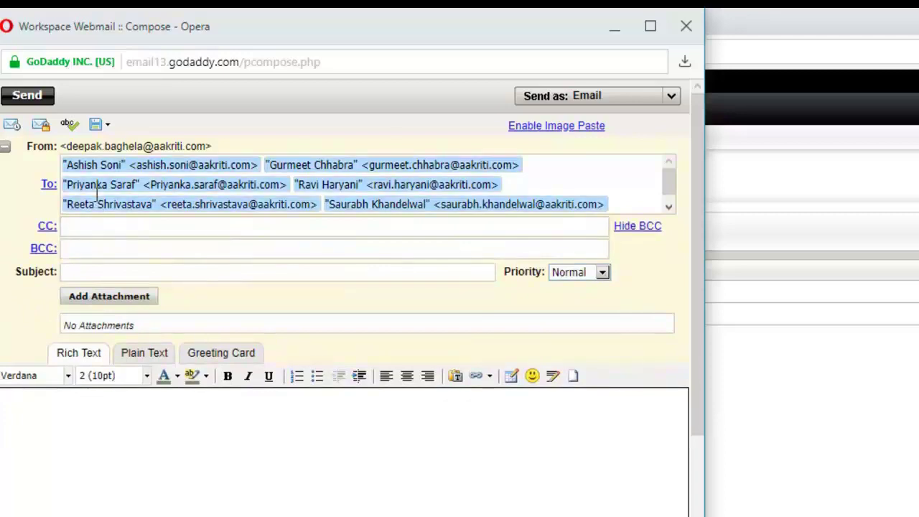
pyautogui.press('BackSpace')
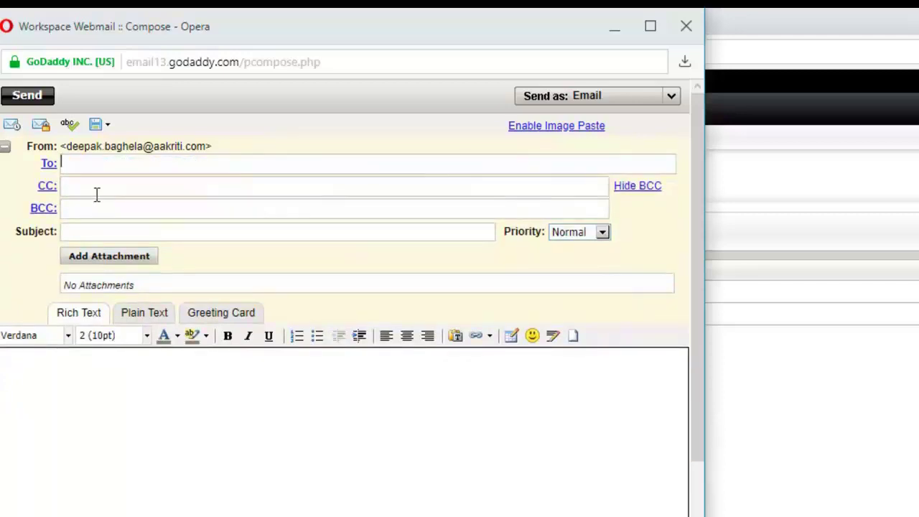
# - Add both the Finance and Sales distribution lists as To recipients of the email
pyautogui.write('fin')
pyautogui.click(95, 185)
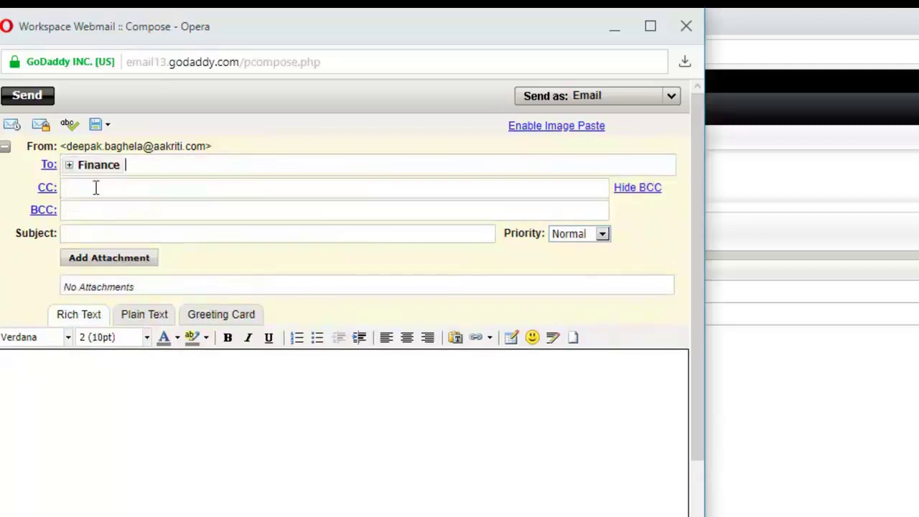
pyautogui.write('sal')
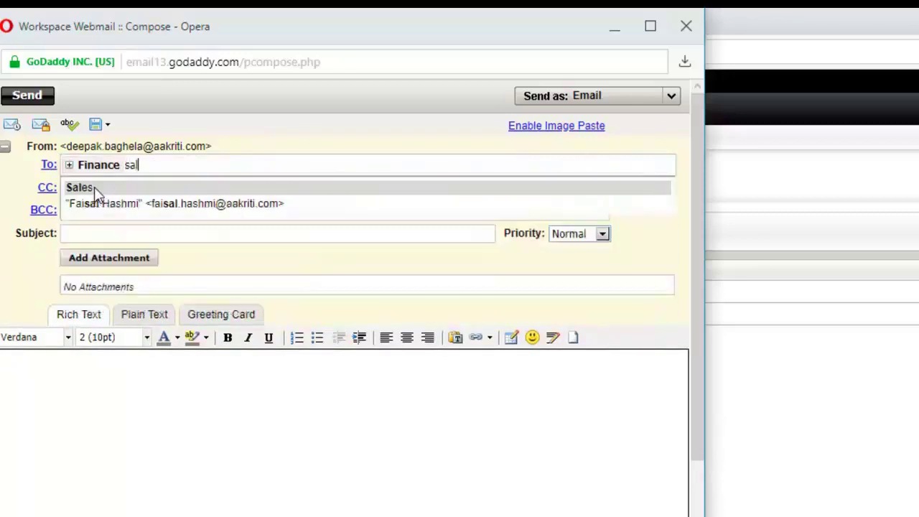
pyautogui.click(94, 186)
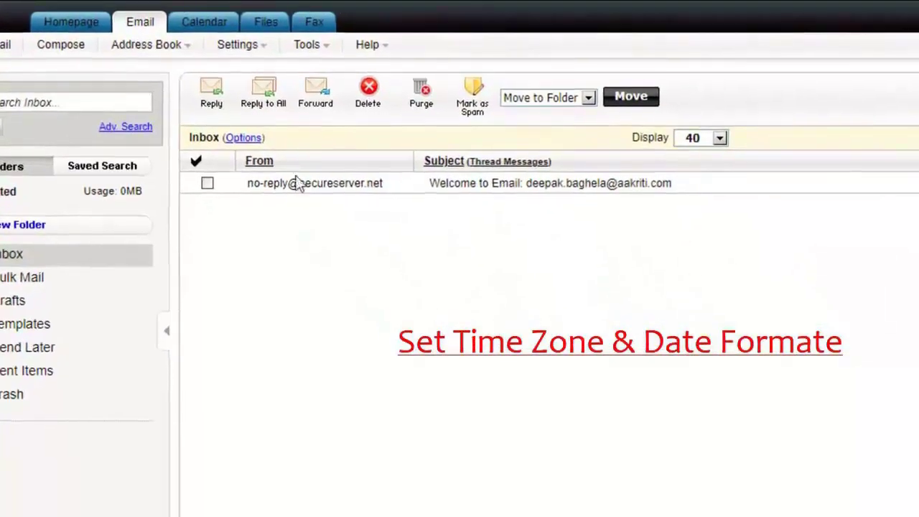
# - Open the webmail display settings and set the time zone to Chennai, Kolkata, Mumbai, New Delhi
pyautogui.click(234, 54)
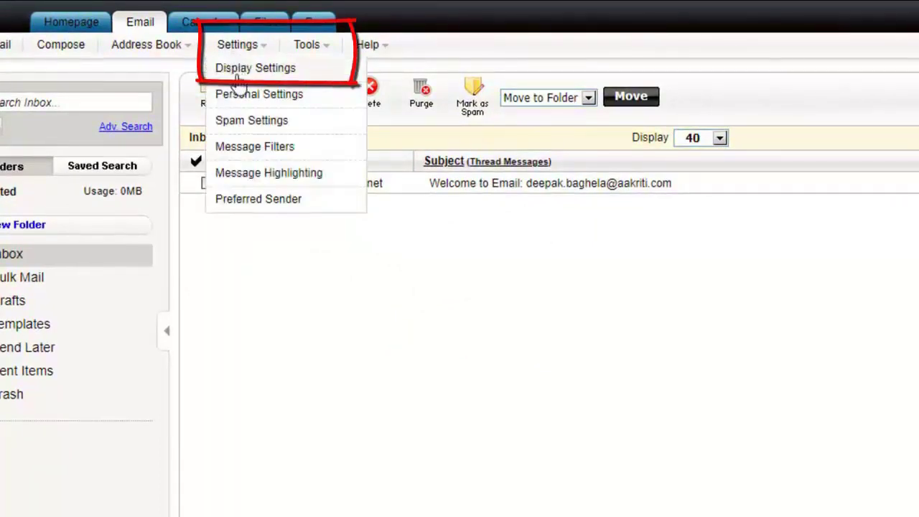
pyautogui.click(237, 75)
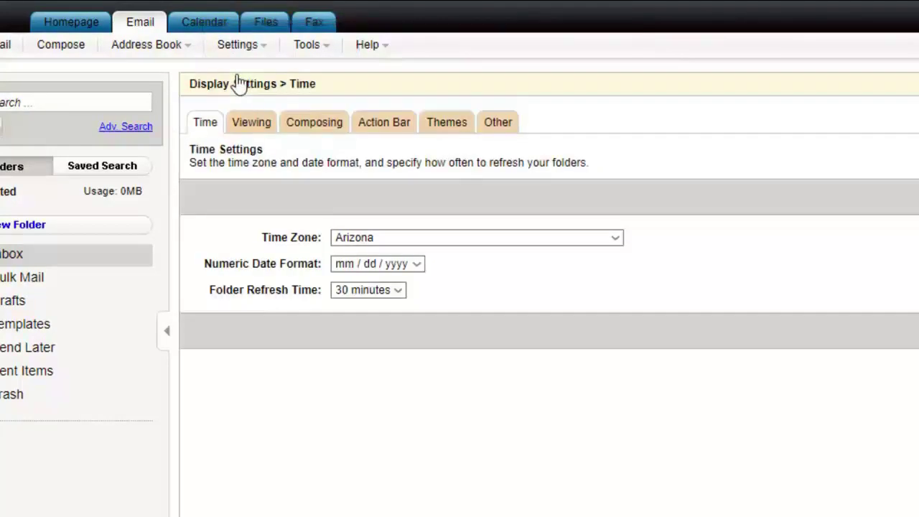
pyautogui.click(511, 244)
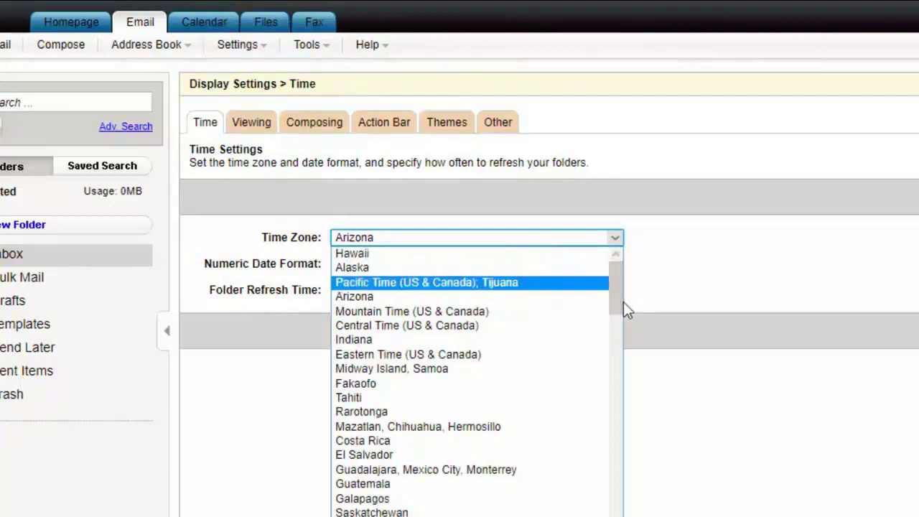
pyautogui.moveTo(619, 302); pyautogui.dragTo(639, 462)
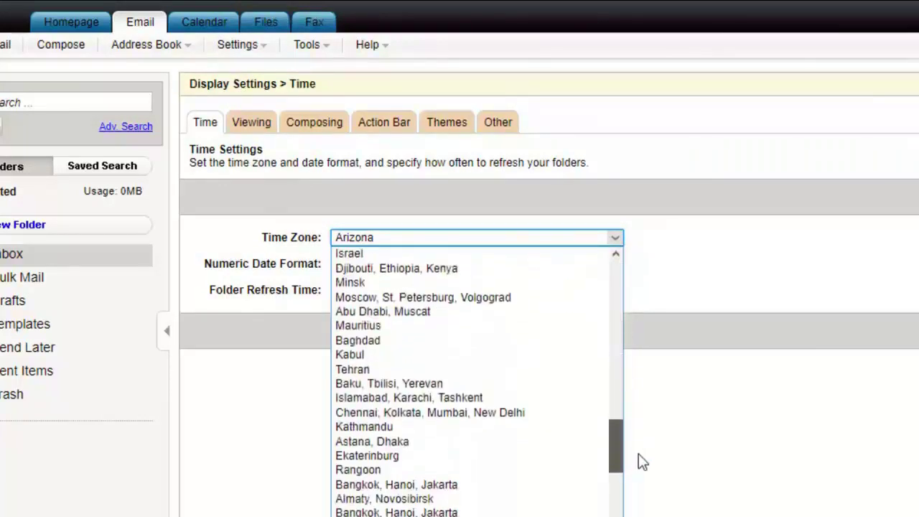
pyautogui.click(520, 413)
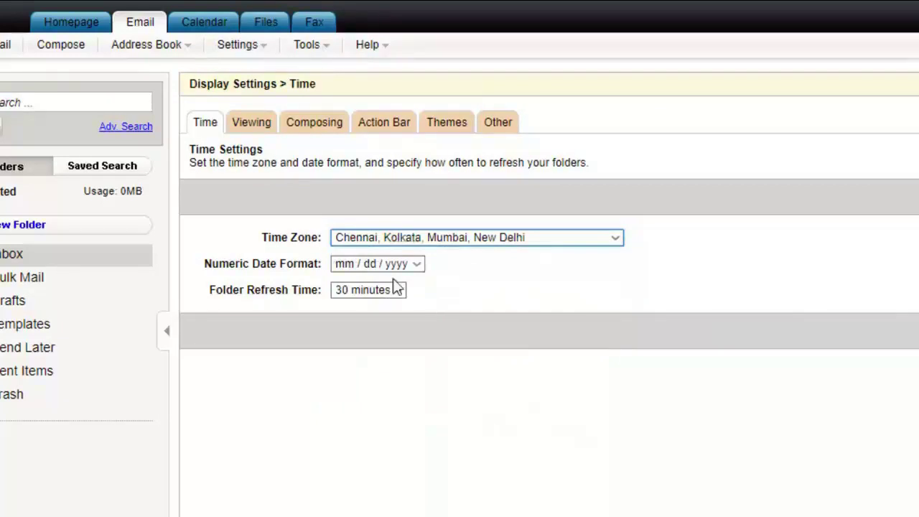
# - Set the numeric date format to dd / mm / yyyy and save the time settings
pyautogui.click(418, 267)
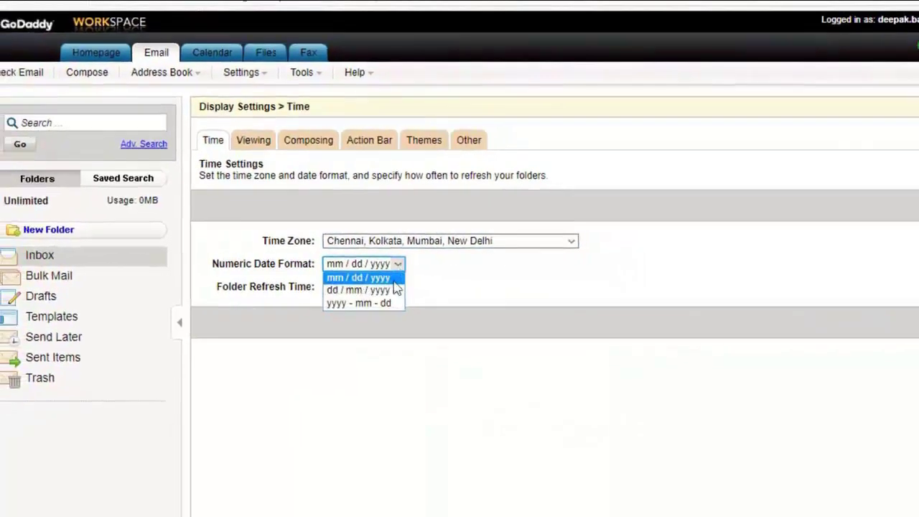
pyautogui.click(388, 292)
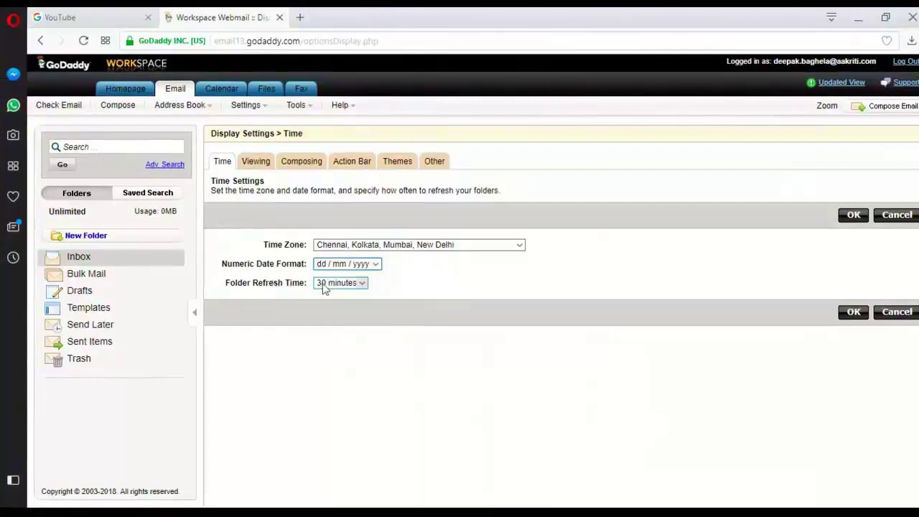
pyautogui.click(851, 216)
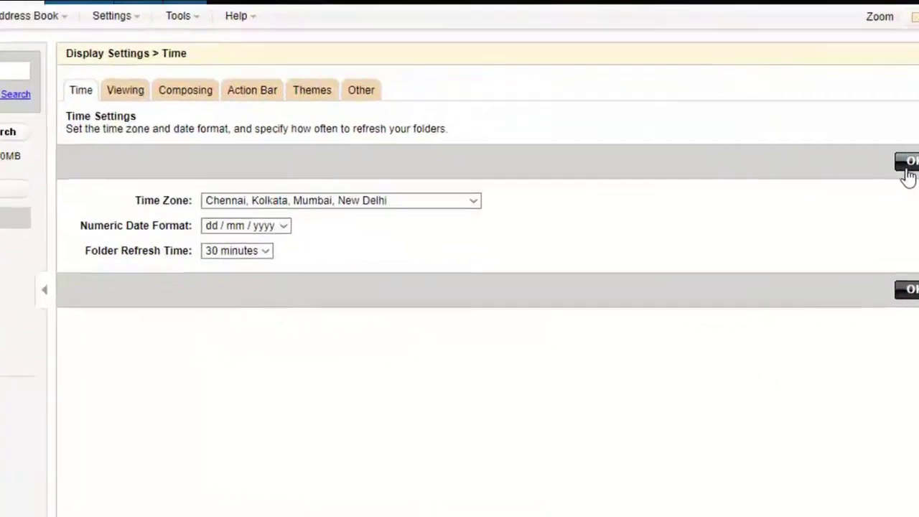
# - Check the Other page of the display settings and open the security page of the personal settings
pyautogui.click(425, 152)
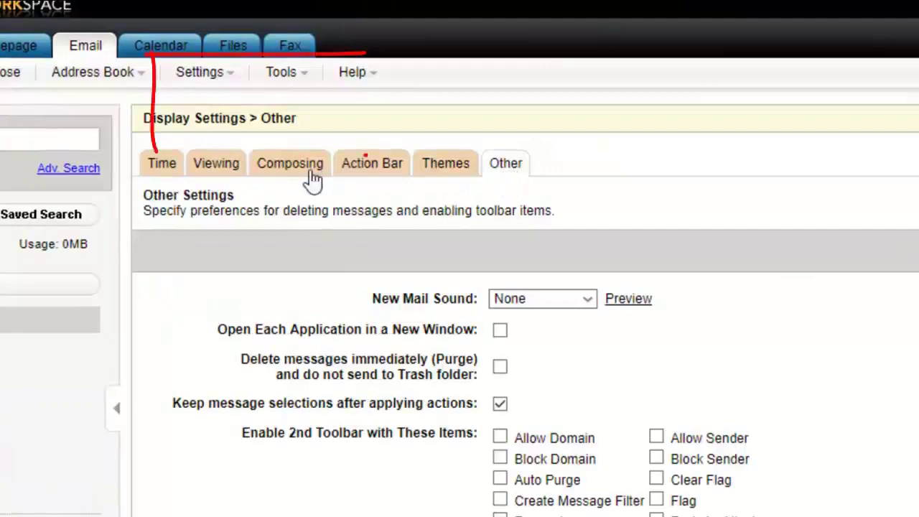
pyautogui.click(201, 73)
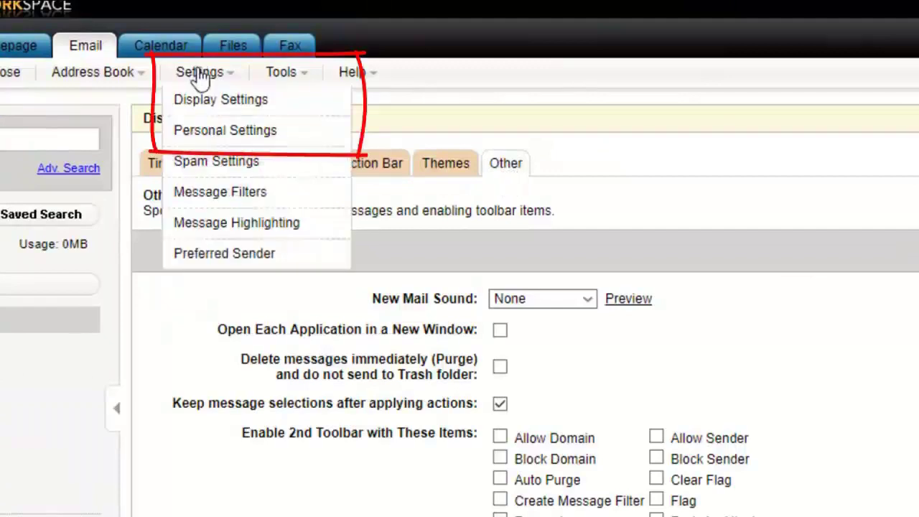
pyautogui.click(199, 144)
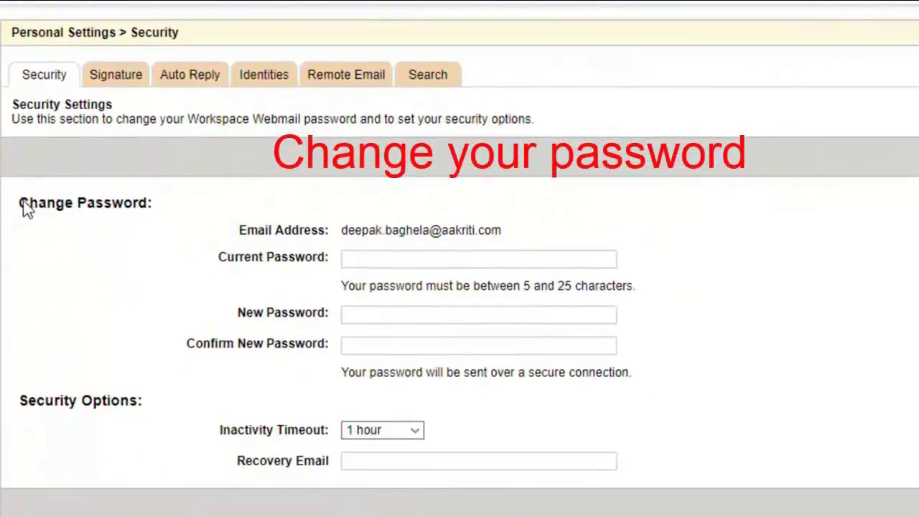
# - Go through the current, new and confirm password fields, and set the inactivity timeout to 30 minutes
pyautogui.moveTo(26, 208); pyautogui.dragTo(160, 203)
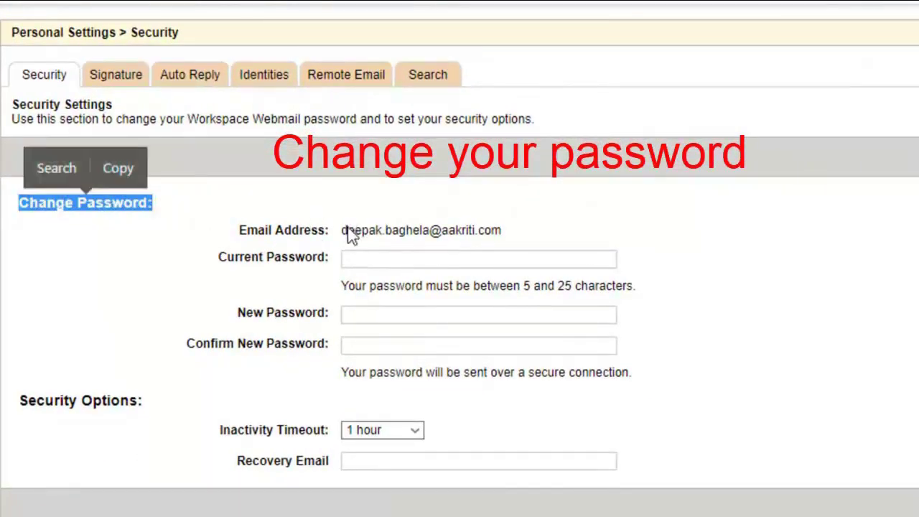
pyautogui.moveTo(348, 233); pyautogui.dragTo(503, 233)
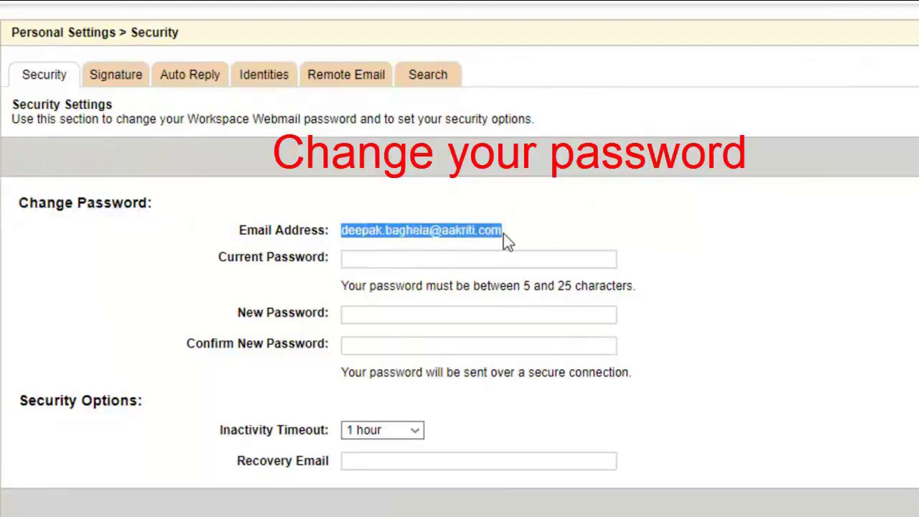
pyautogui.click(459, 257)
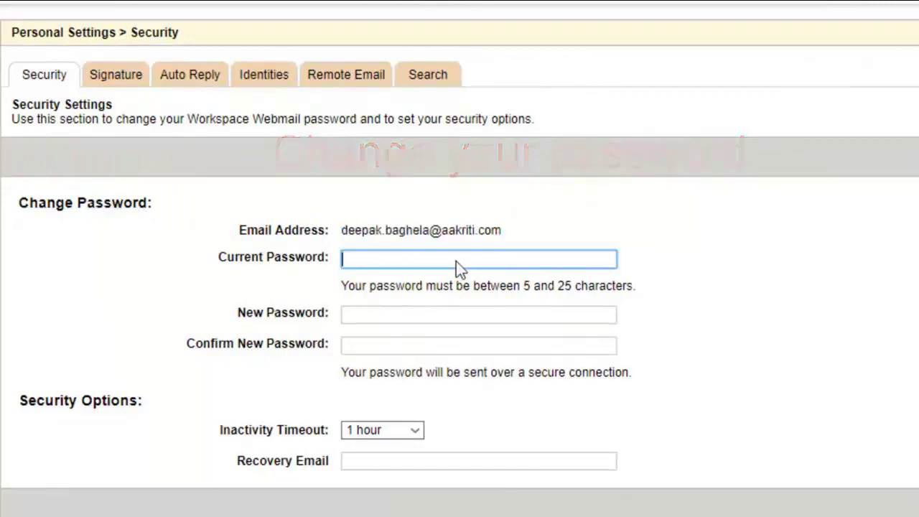
pyautogui.click(373, 318)
pyautogui.click(366, 349)
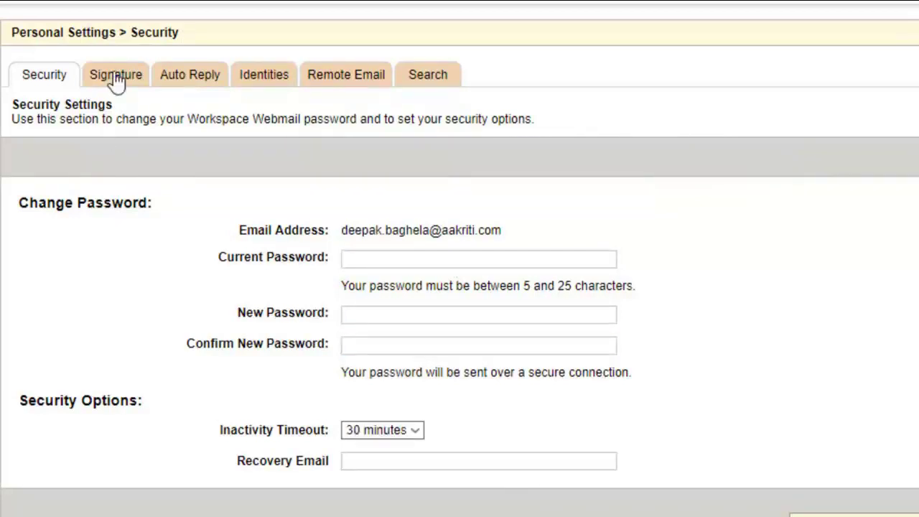
# - Open the signature settings and write a signature with "Regards,", the sender's full name and the title "Asst. Manager-IT" on separate lines
pyautogui.click(116, 76)
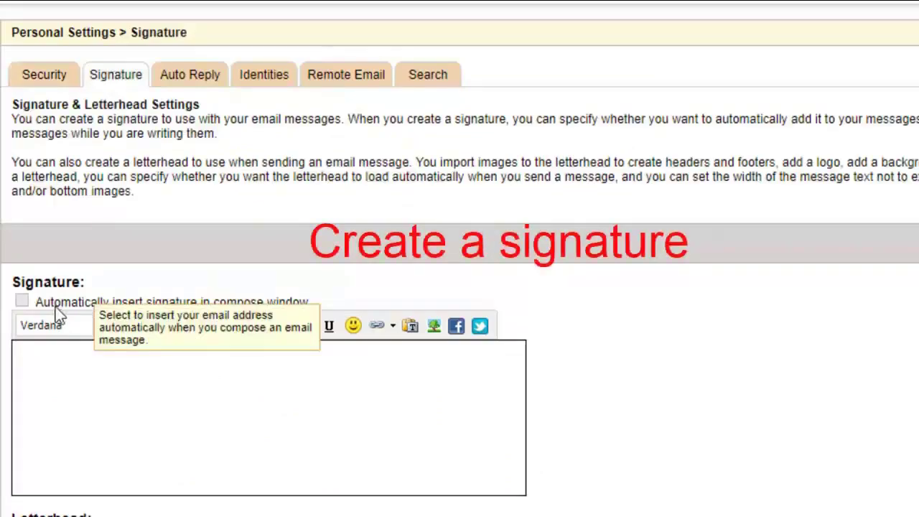
pyautogui.click(118, 381)
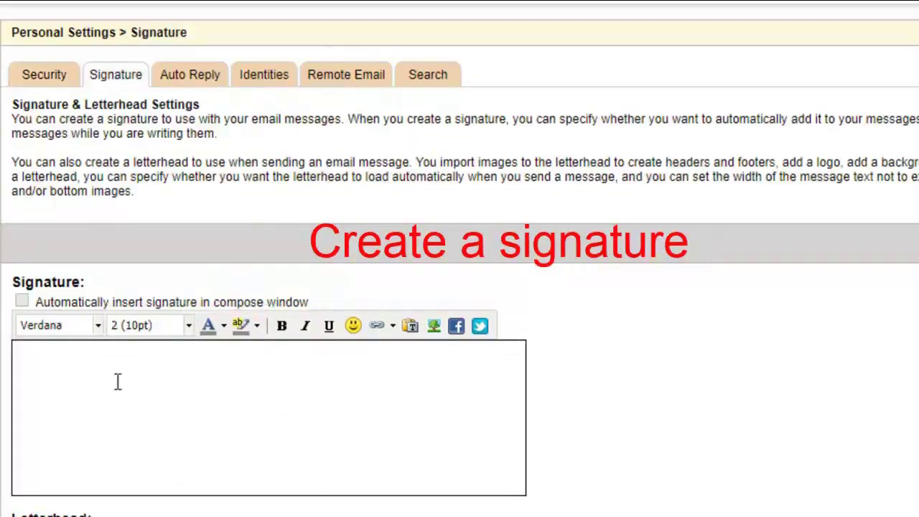
pyautogui.write('Regards, ')
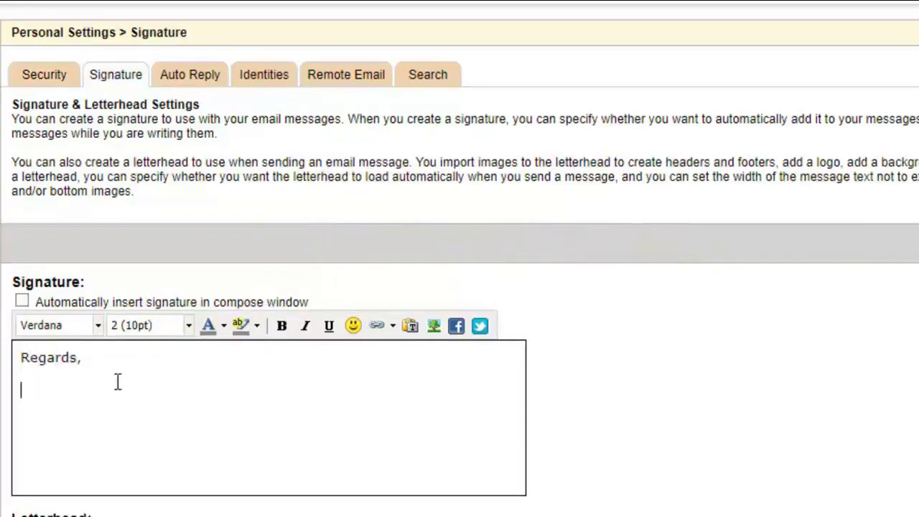
pyautogui.write('Deepak ')
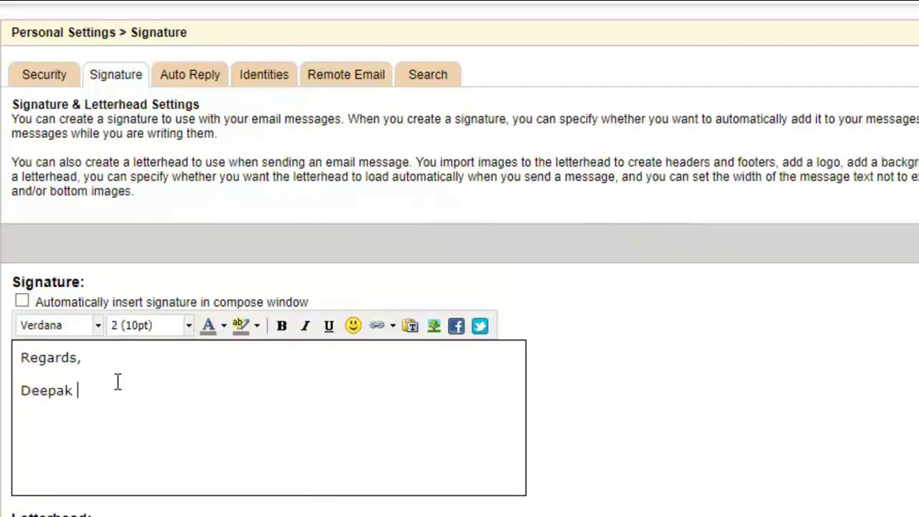
pyautogui.write('Singh Baghela')
pyautogui.press('Return')
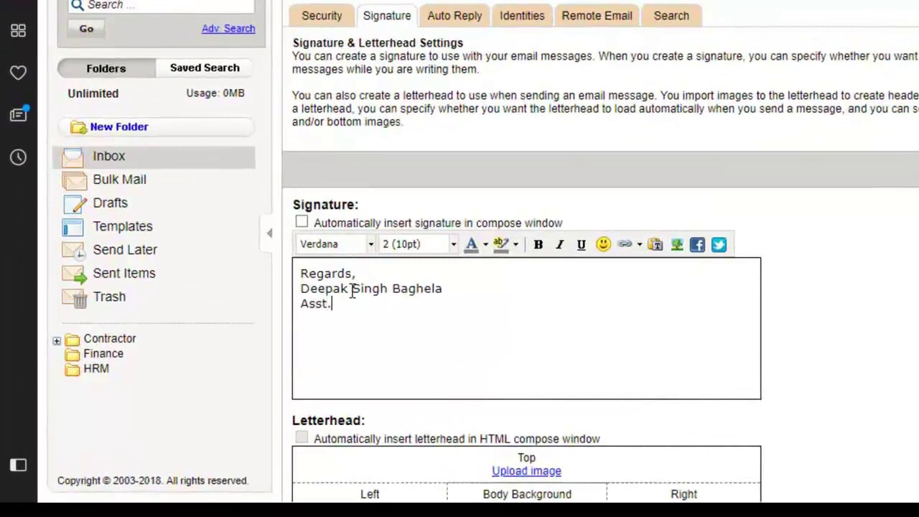
pyautogui.write('Asst. Manager-IT')
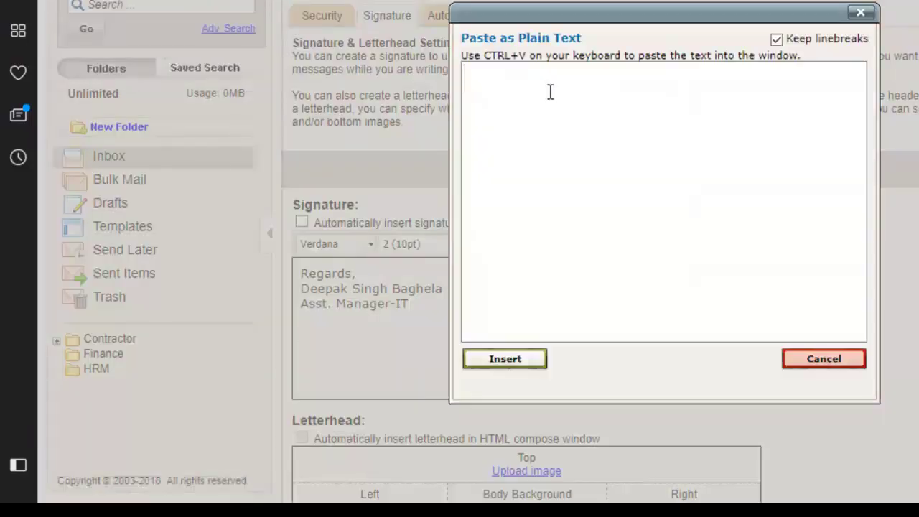
# - Insert the copied company address, phone numbers and website below the job title as plain text and remove the blank line between them
pyautogui.hotkey('ctrl', 'v')
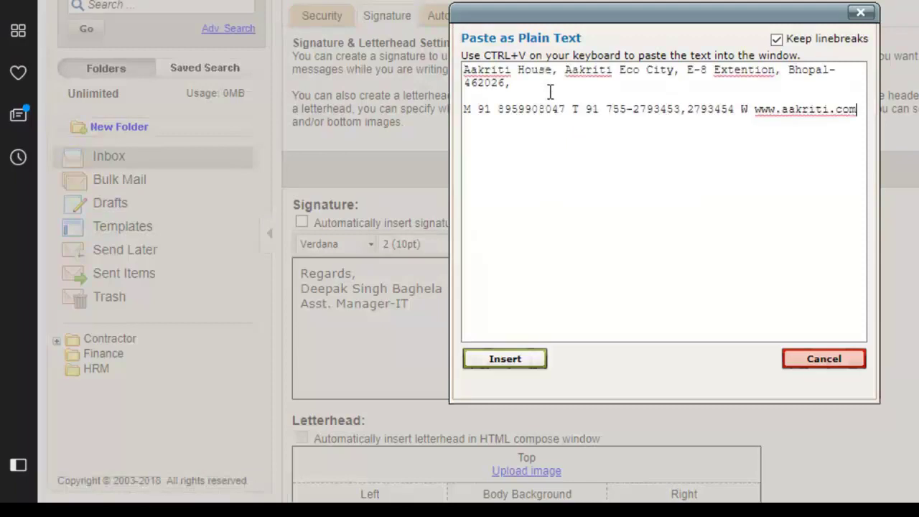
pyautogui.click(528, 359)
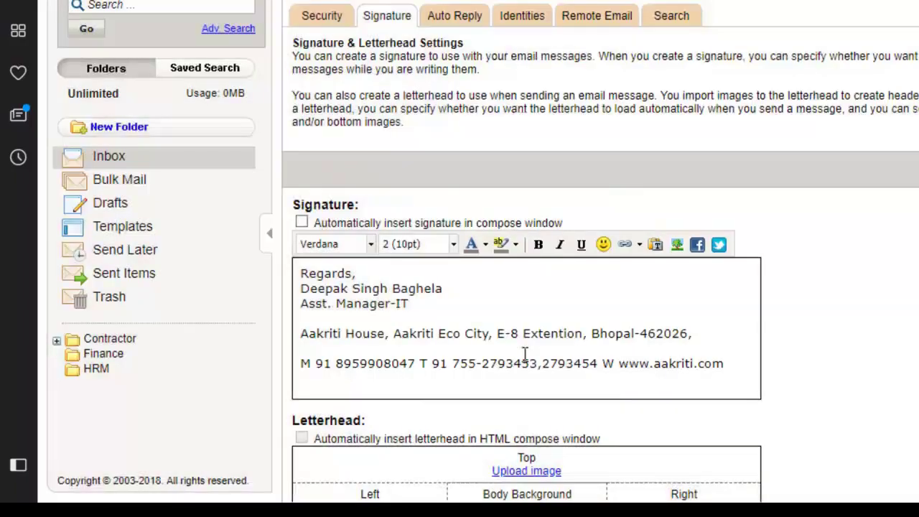
pyautogui.click(310, 349)
pyautogui.press('Delete')
# - Insert the image logo.jpg from the Desktop between the job title and the address in the signature
pyautogui.click(307, 320)
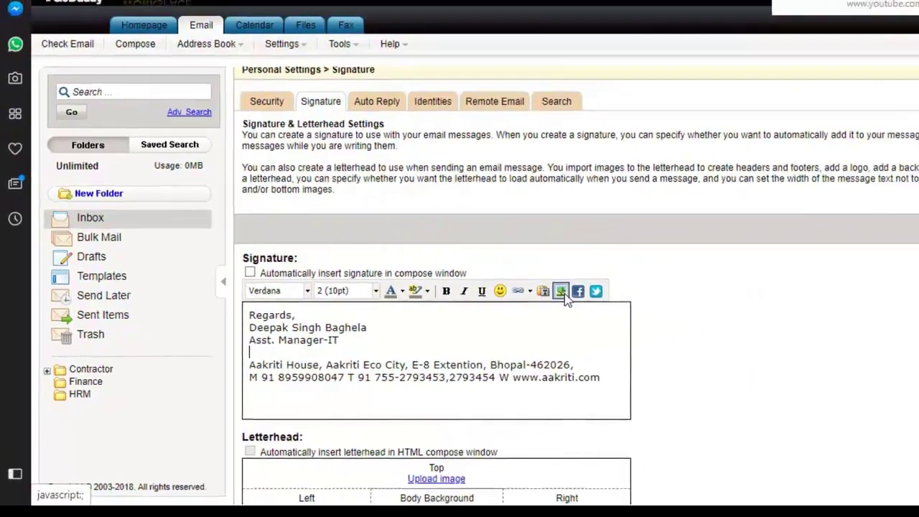
pyautogui.click(659, 255)
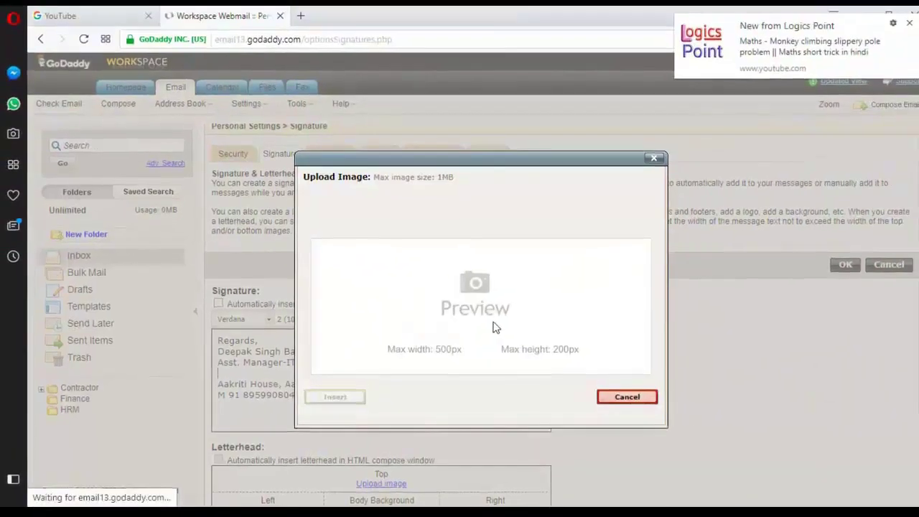
pyautogui.click(346, 201)
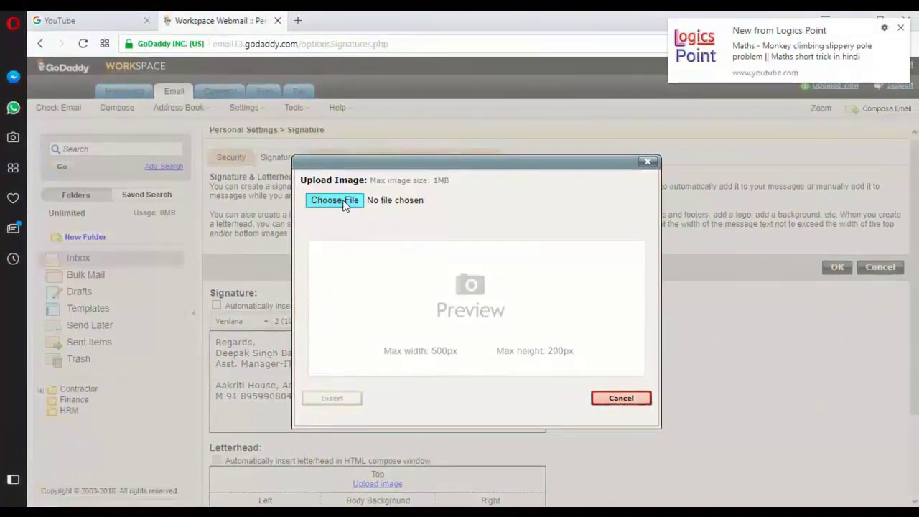
pyautogui.click(421, 113)
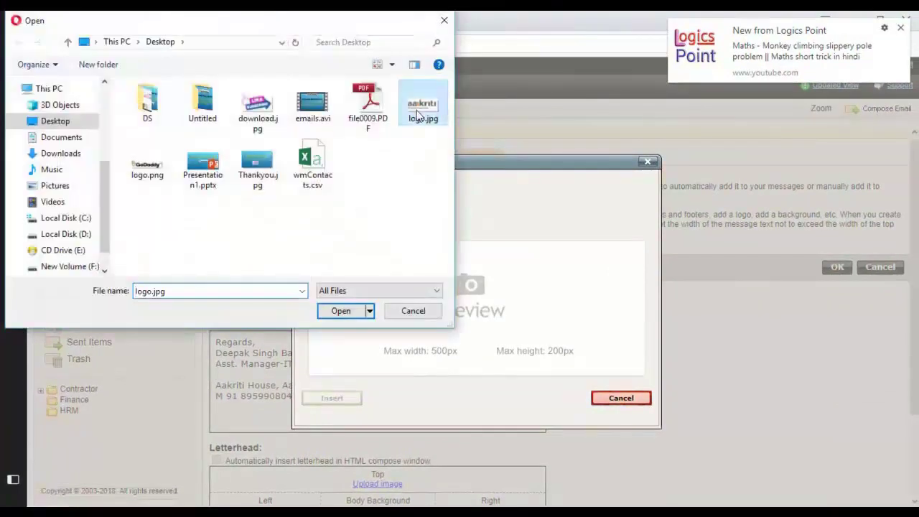
pyautogui.click(338, 311)
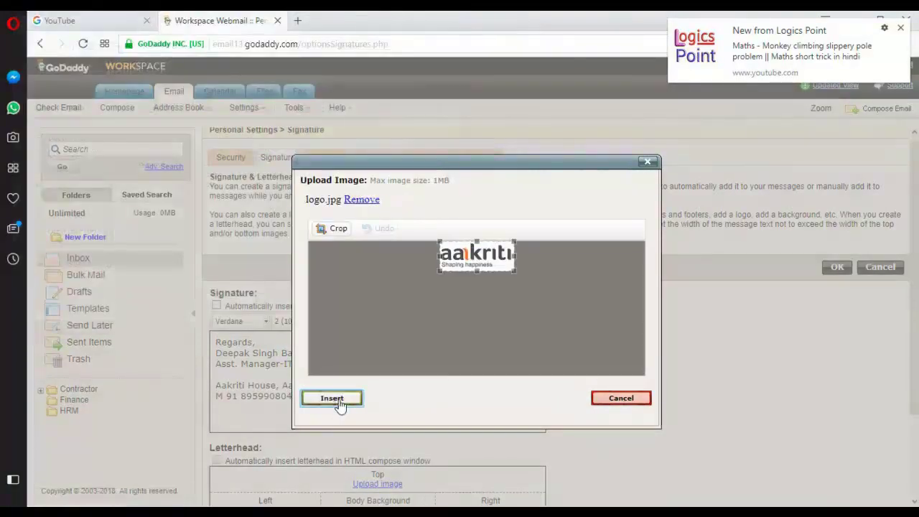
pyautogui.click(331, 399)
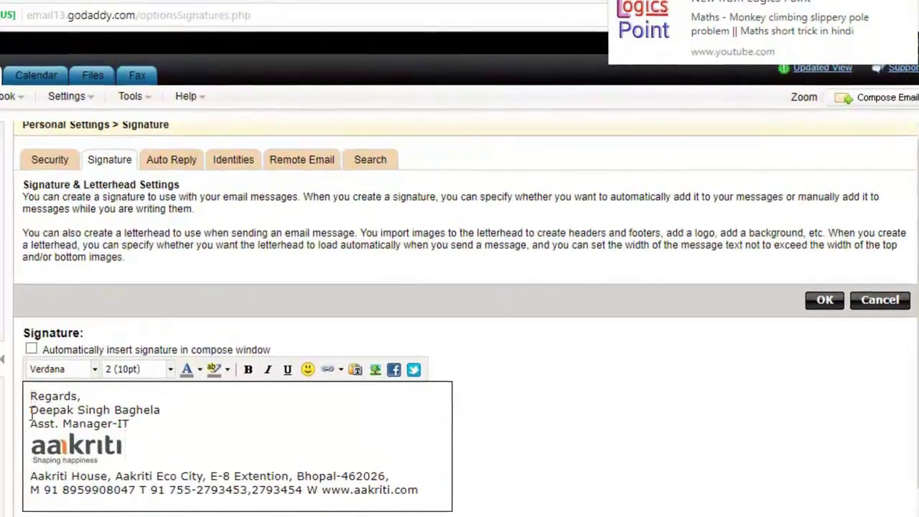
# - Set the font size of the signature from the job title through the contact line to 1 (8pt)
pyautogui.moveTo(31, 424)
pyautogui.mouseDown()
pyautogui.moveTo(233, 478)
pyautogui.moveTo(361, 488)
pyautogui.moveTo(433, 507)
pyautogui.mouseUp()
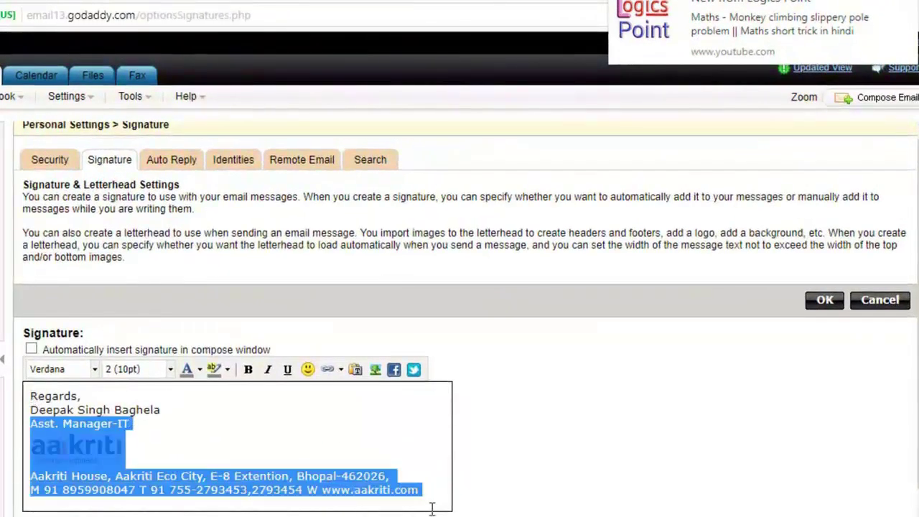
pyautogui.click(171, 370)
pyautogui.click(129, 406)
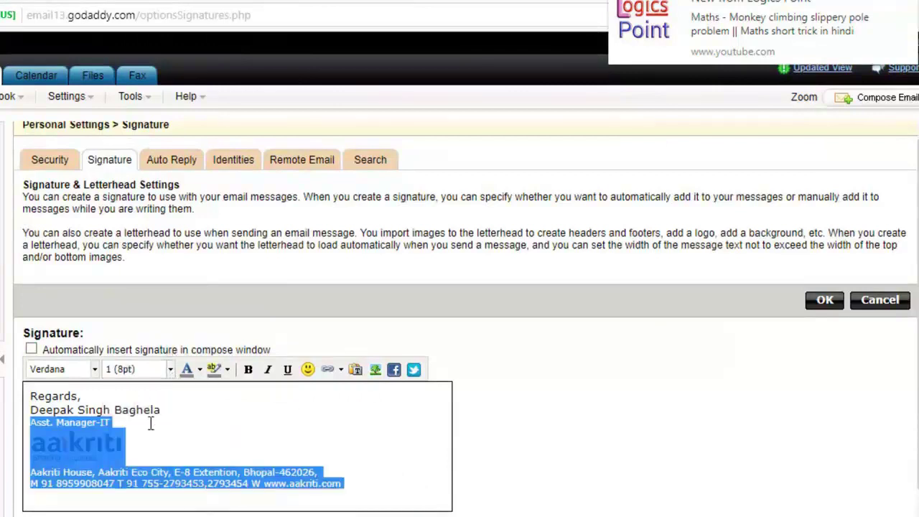
pyautogui.click(202, 372)
pyautogui.click(287, 388)
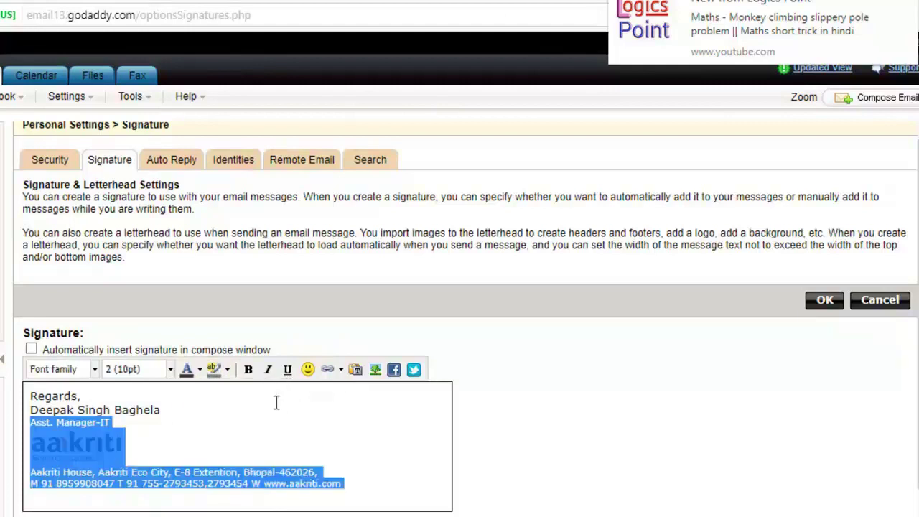
pyautogui.click(225, 437)
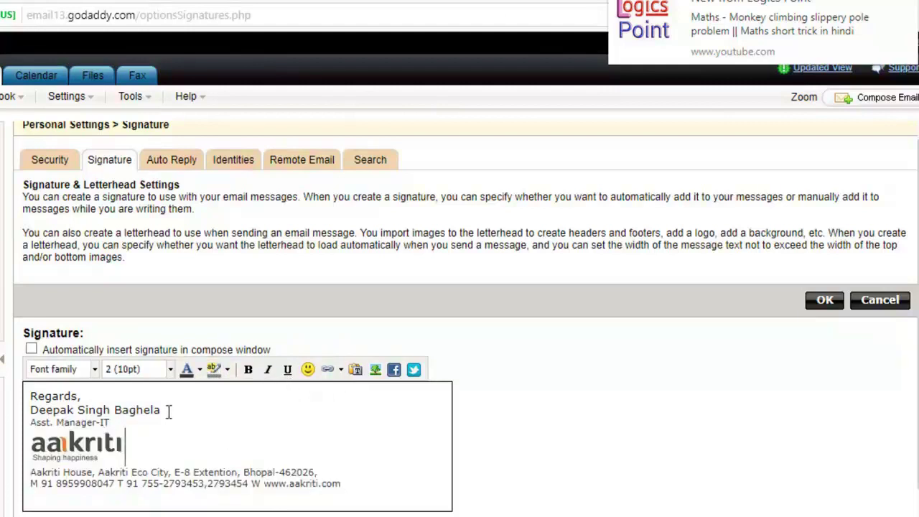
# - Make the sender's name in the signature bold and colour it orange
pyautogui.moveTo(161, 409); pyautogui.dragTo(29, 411)
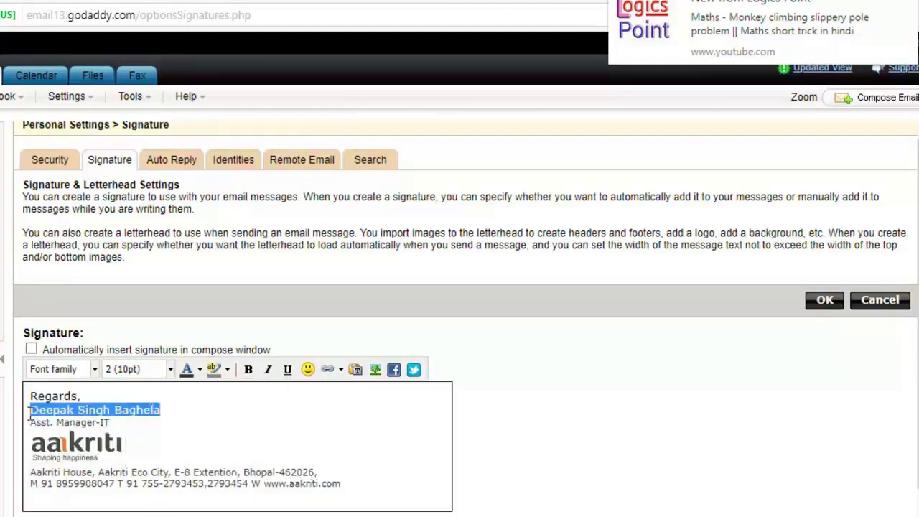
pyautogui.click(247, 369)
pyautogui.click(201, 370)
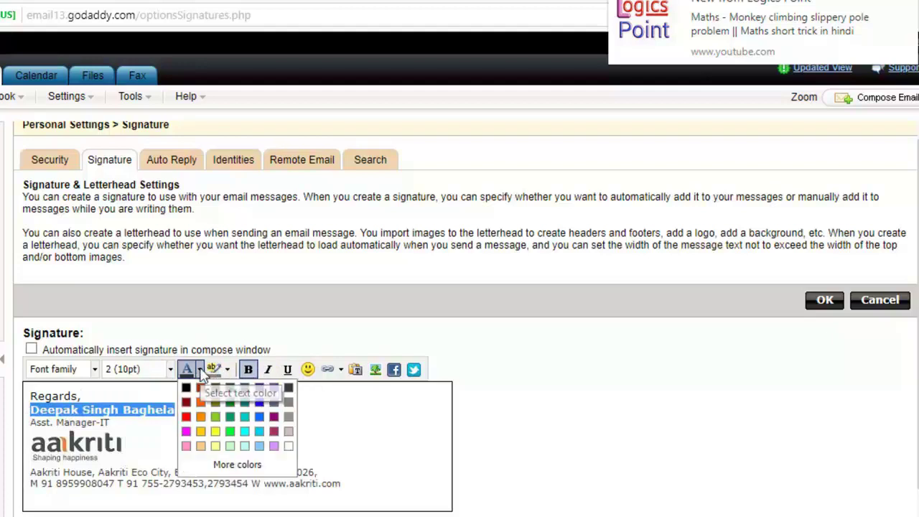
pyautogui.click(204, 412)
pyautogui.click(214, 422)
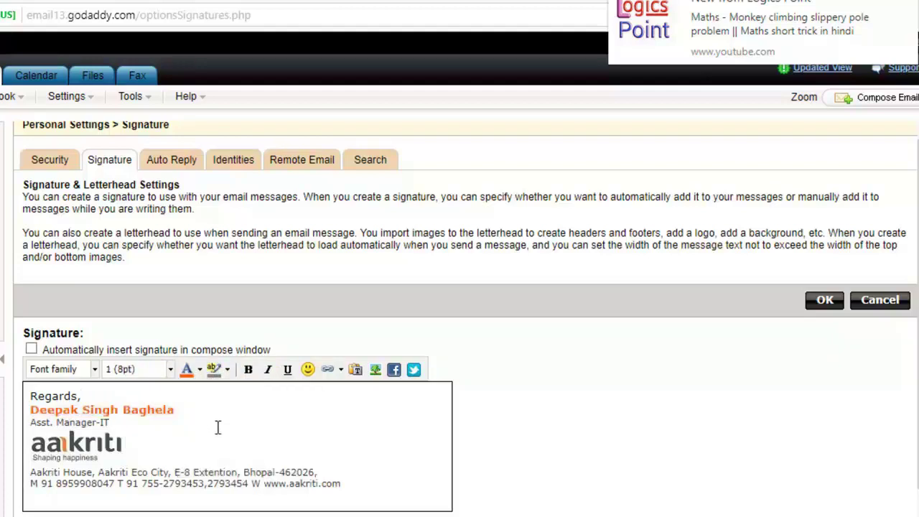
# - Enable automatic insertion of the signature in the compose window and save the signature settings
pyautogui.scroll(-1, 915, 349)
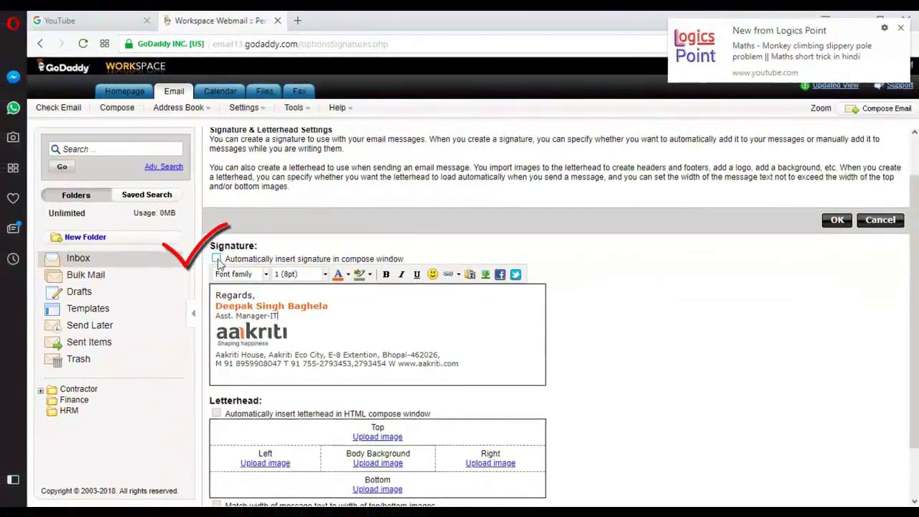
pyautogui.click(216, 257)
pyautogui.click(832, 221)
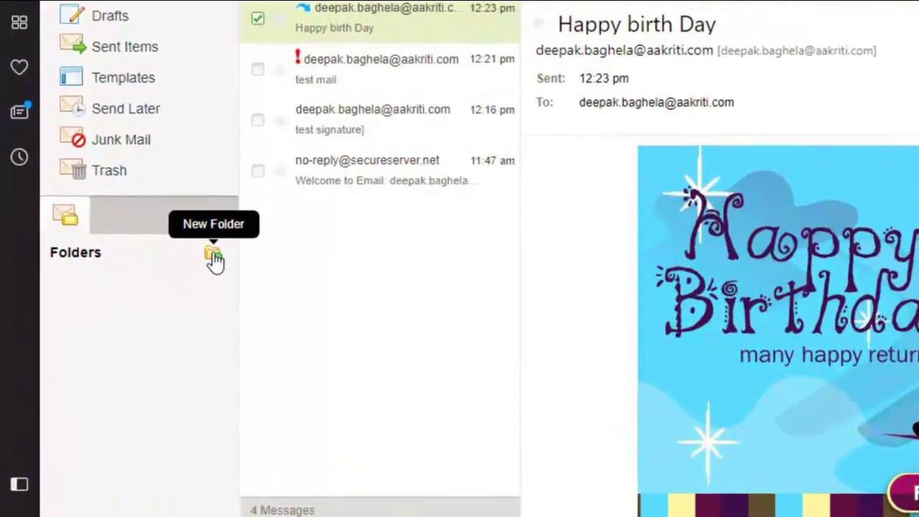
# - Create a new top-level mail folder named HRM
pyautogui.click(214, 257)
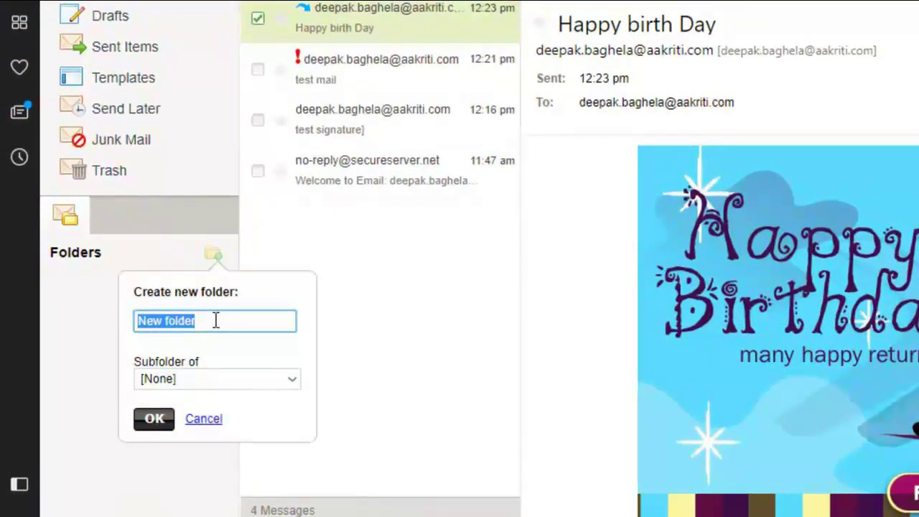
pyautogui.write('HRM')
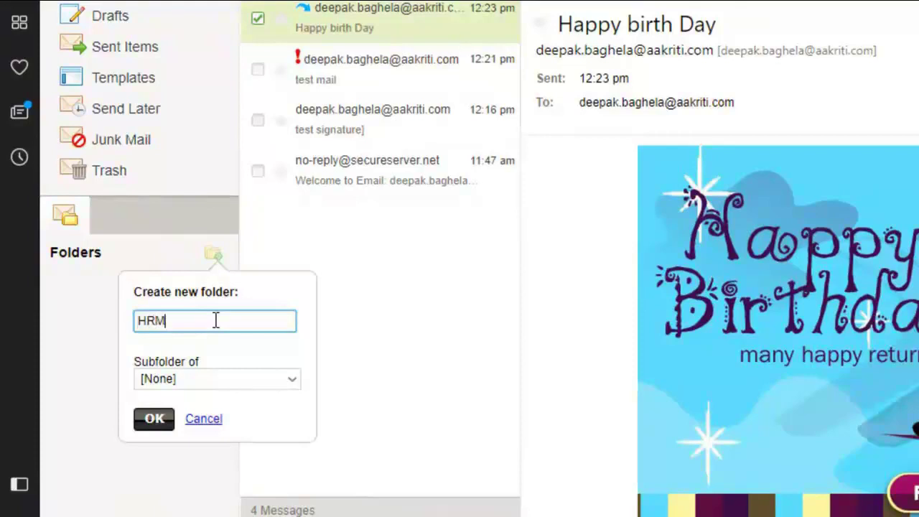
pyautogui.click(154, 422)
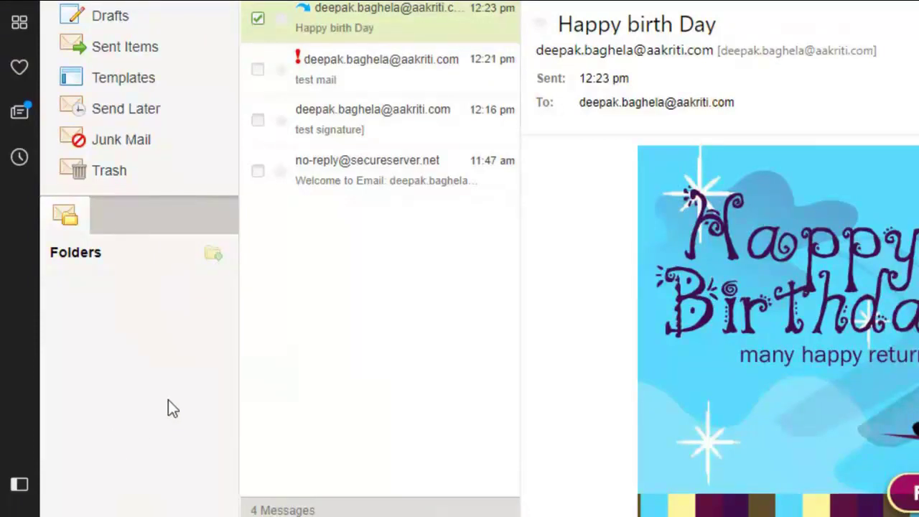
# - Create a new top-level mail folder named Finance
pyautogui.click(217, 255)
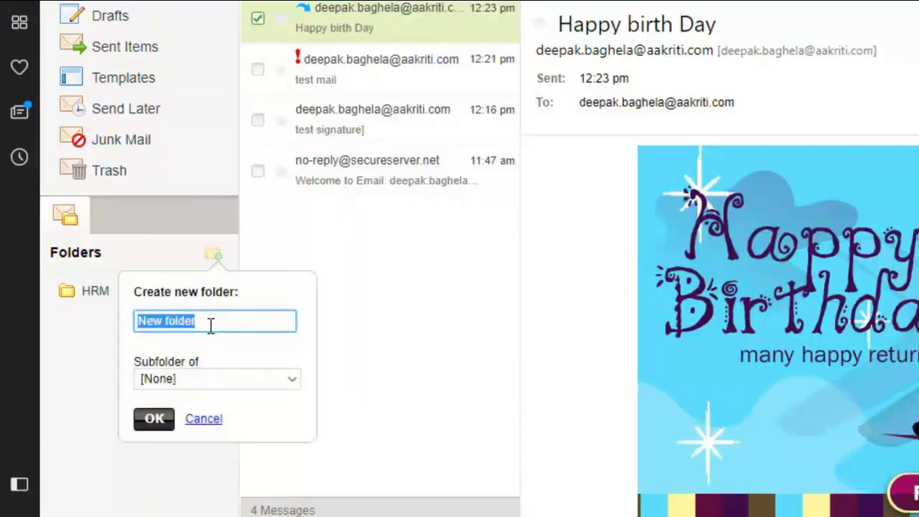
pyautogui.write('Fin')
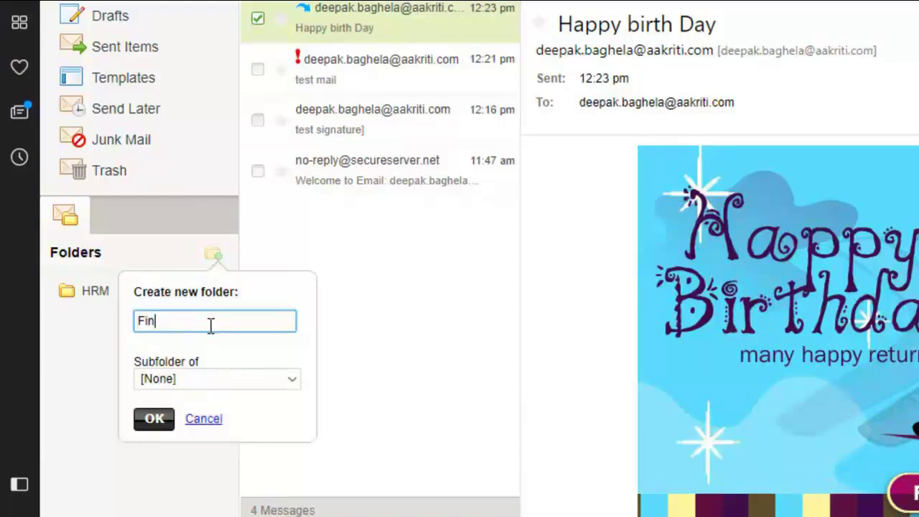
pyautogui.write('ance')
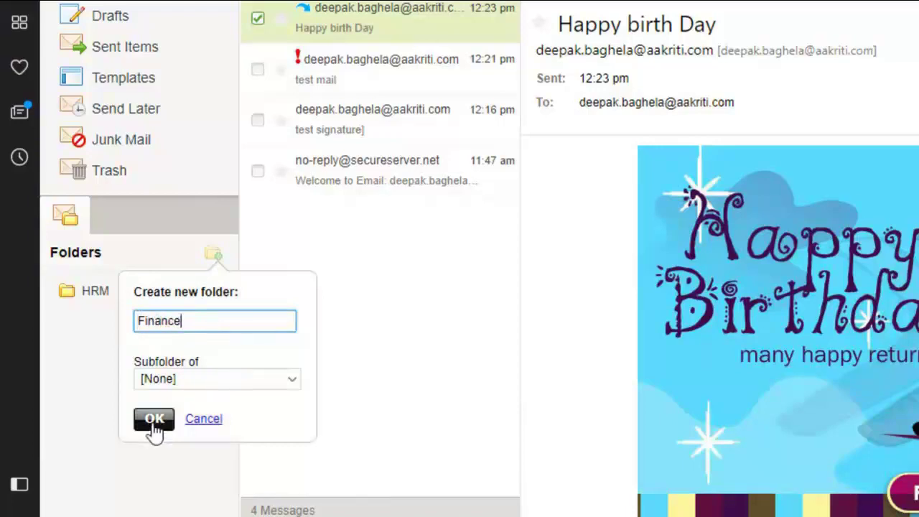
pyautogui.click(154, 419)
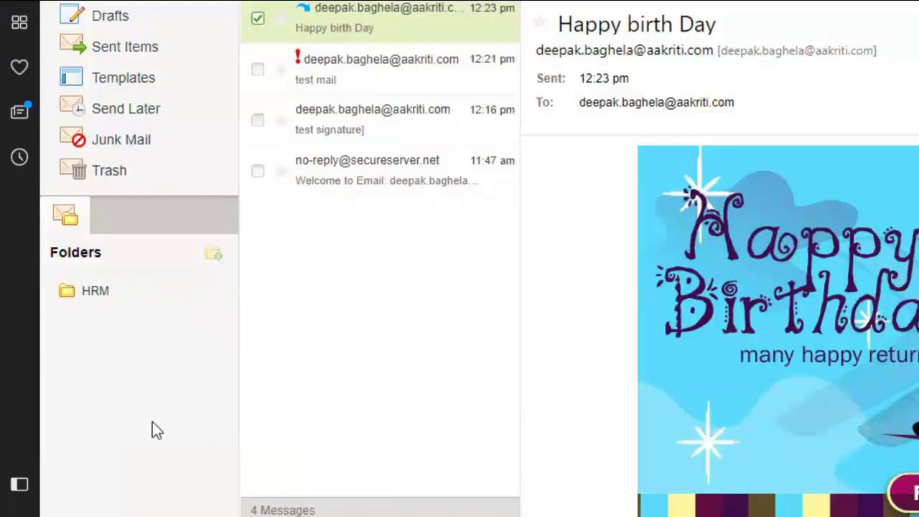
# - Create a new top-level mail folder named Contractor
pyautogui.click(216, 257)
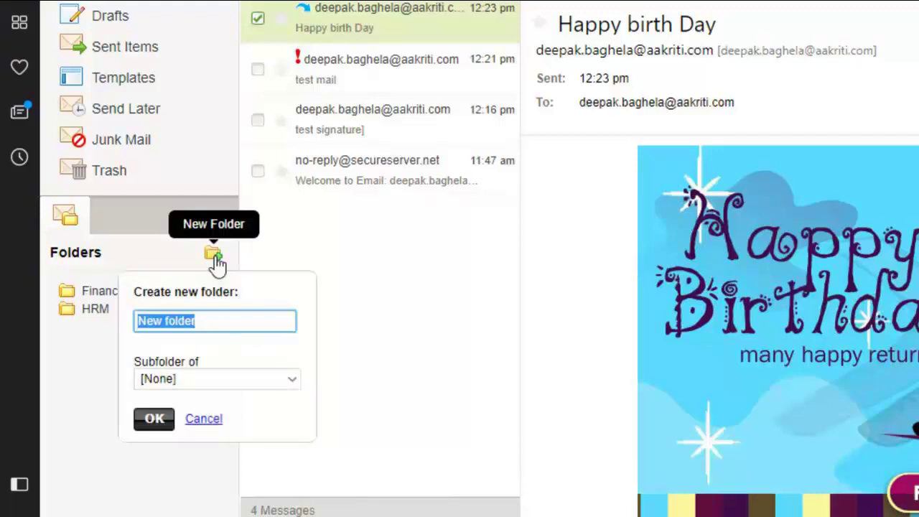
pyautogui.write('C')
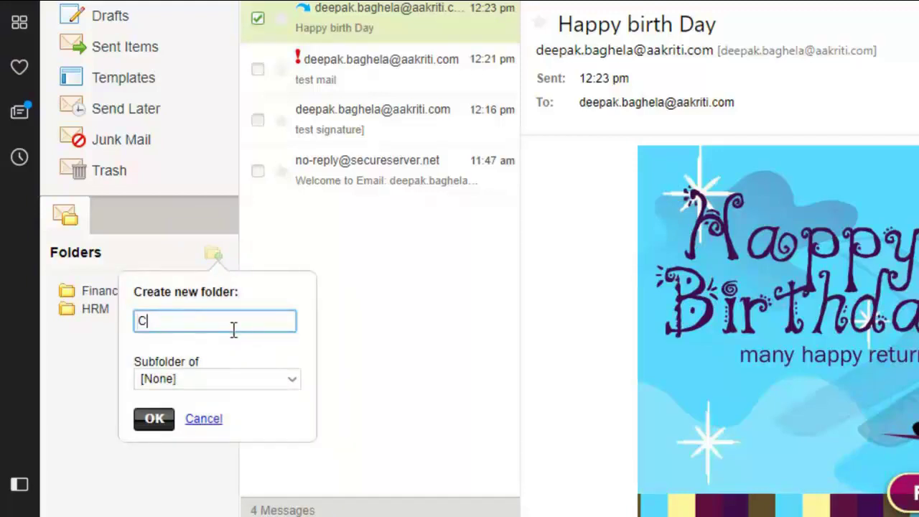
pyautogui.write('ontractor')
pyautogui.click(165, 422)
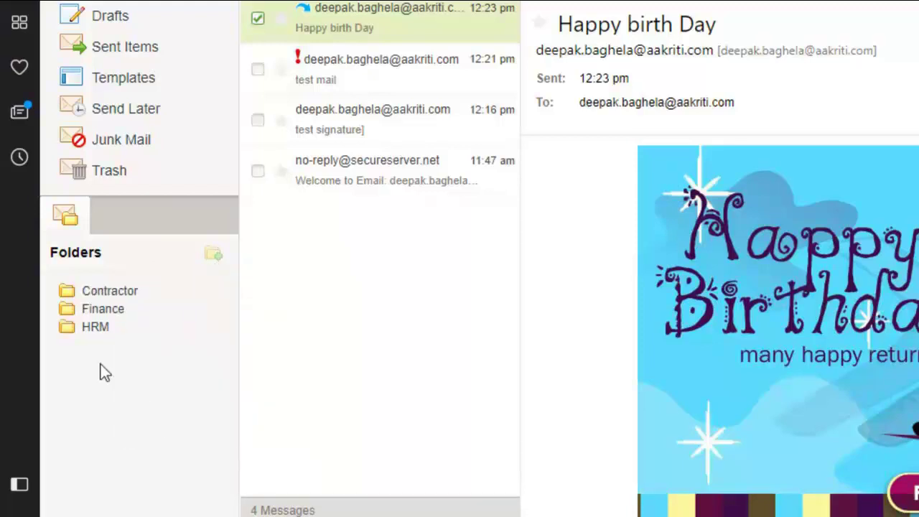
# - Create a mail folder named Delhi contrator as a subfolder of Contractor and expand the Contractor folder
pyautogui.click(215, 257)
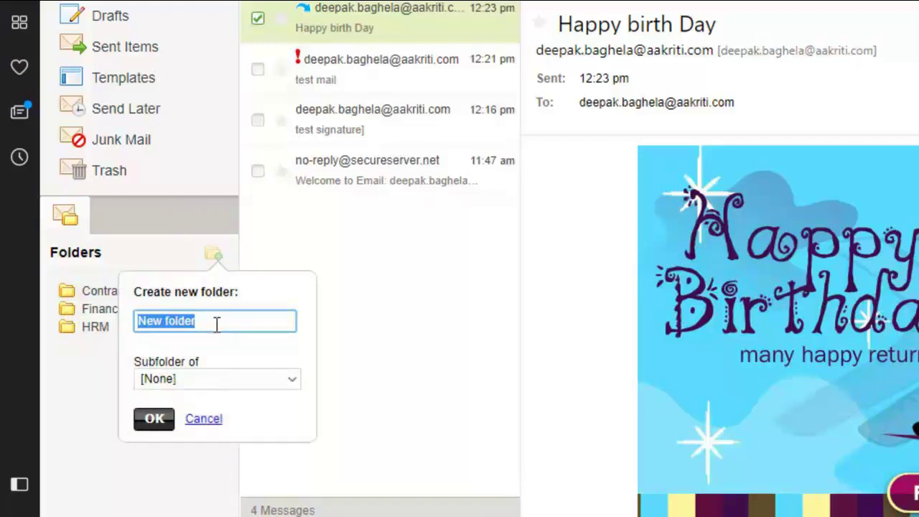
pyautogui.write('Delhi')
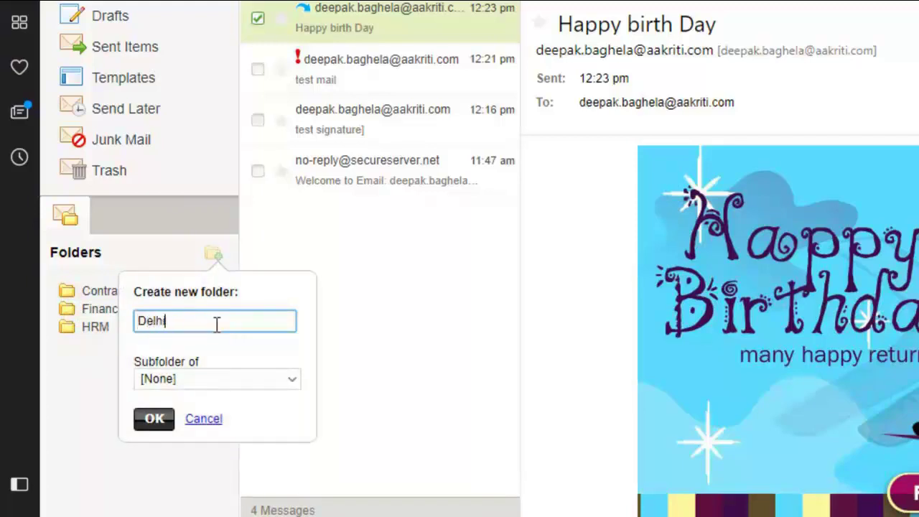
pyautogui.write(' contrator')
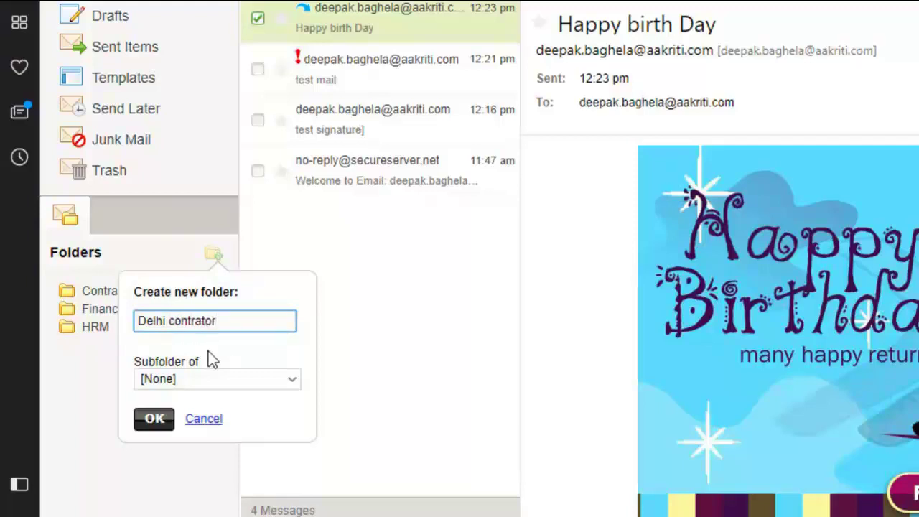
pyautogui.click(206, 380)
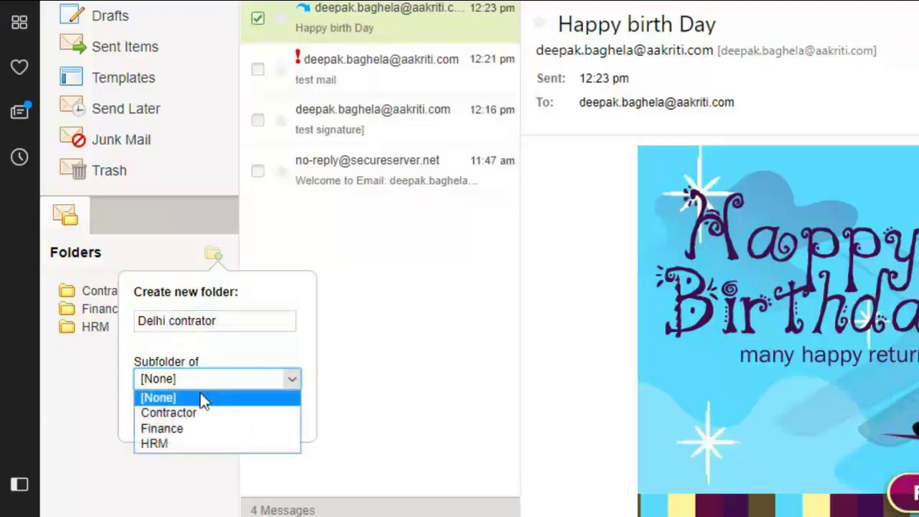
pyautogui.click(194, 412)
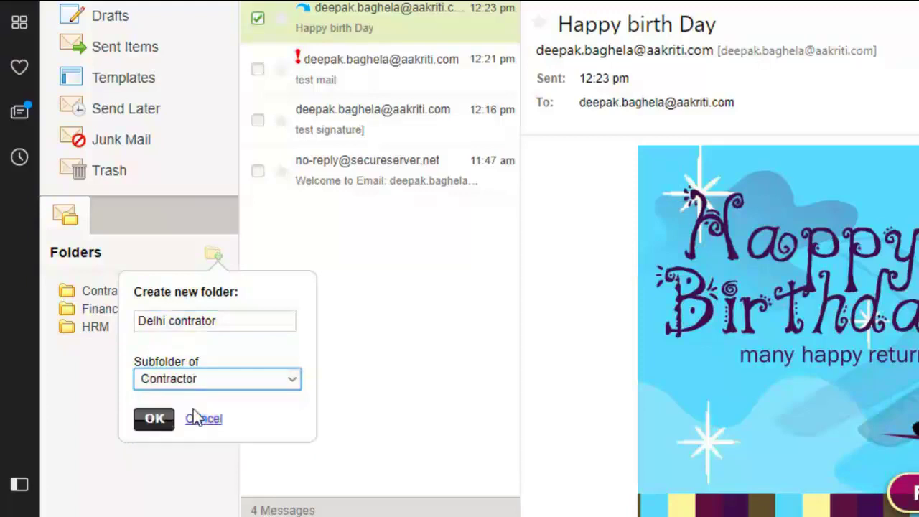
pyautogui.click(153, 418)
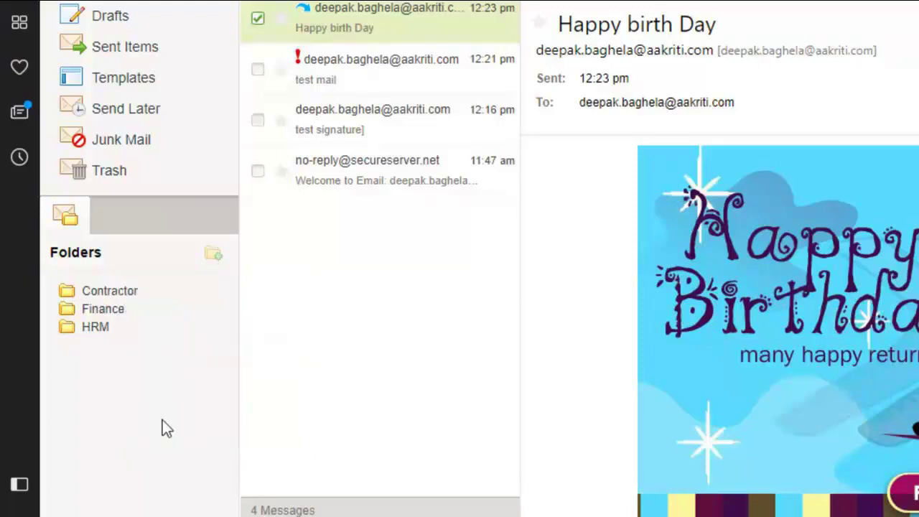
pyautogui.rightClick(133, 308)
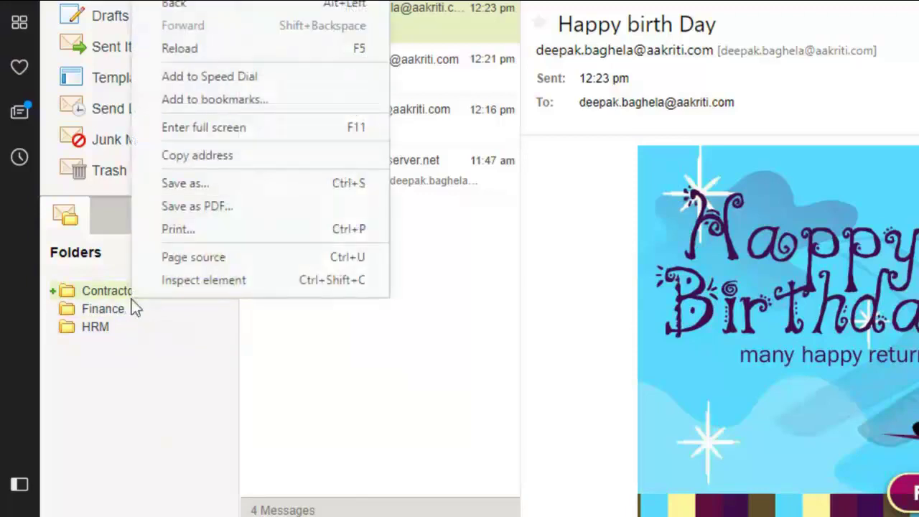
pyautogui.click(54, 292)
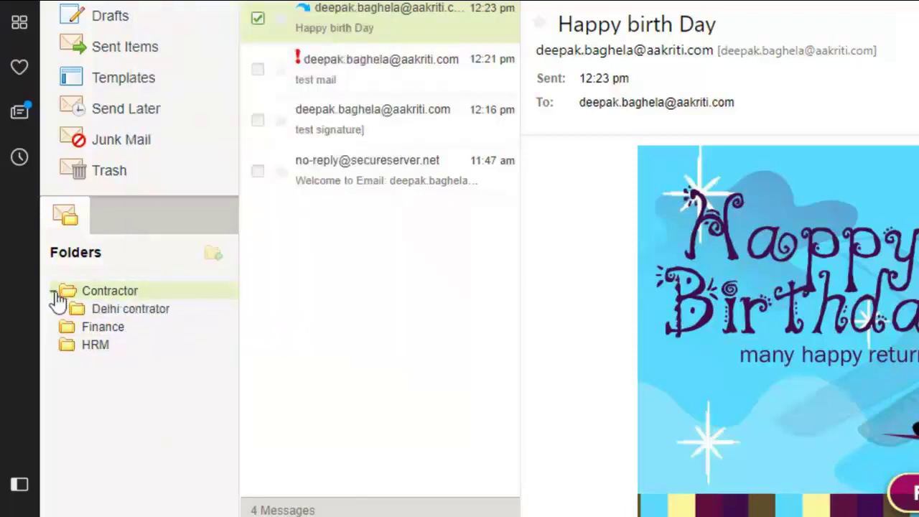
# - Create a mail folder named MP Contractor as a subfolder of Contractor and collapse the Contractor folder
pyautogui.click(215, 255)
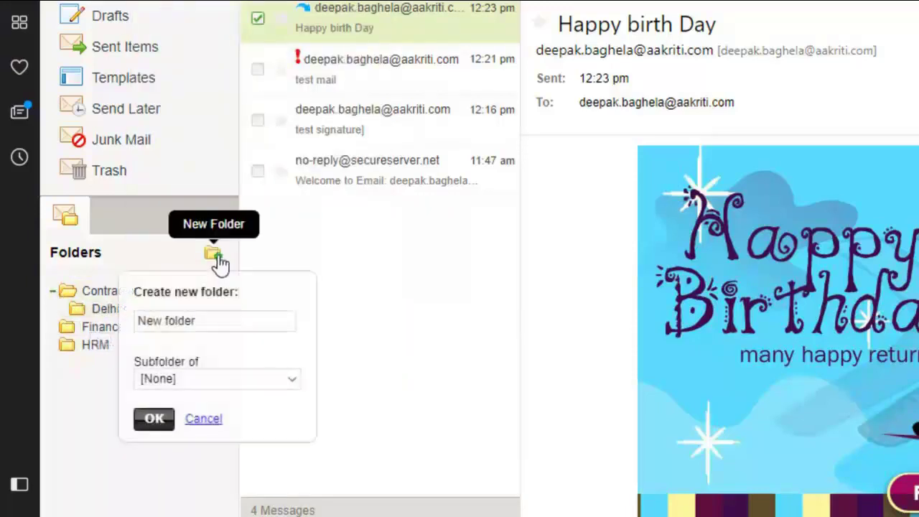
pyautogui.click(222, 316)
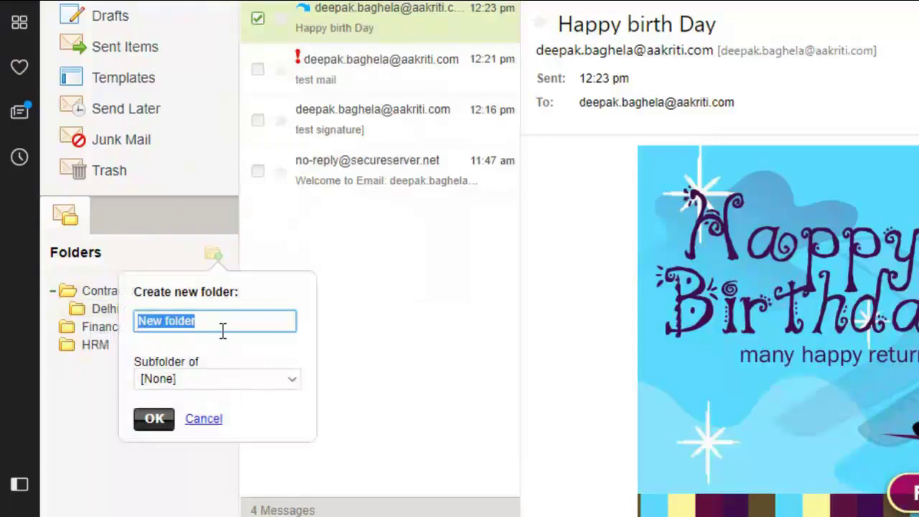
pyautogui.write('MP')
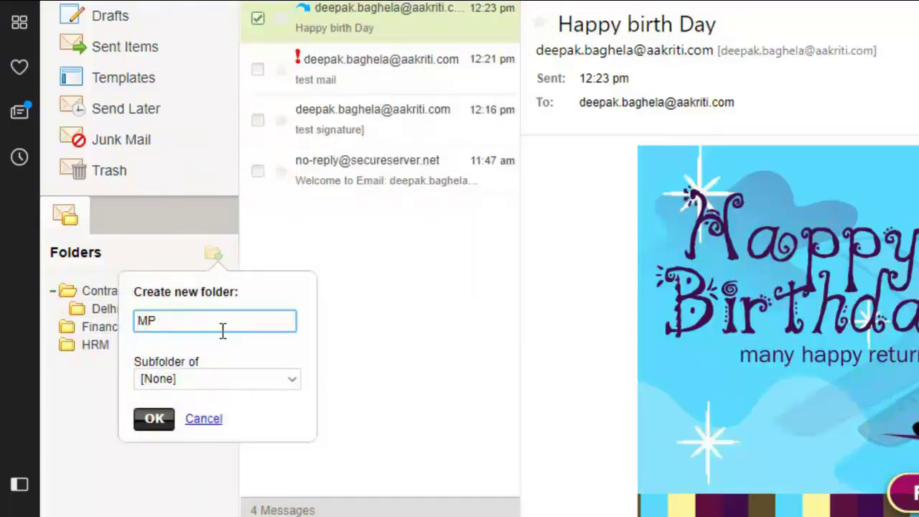
pyautogui.write(' Contractor')
pyautogui.click(209, 375)
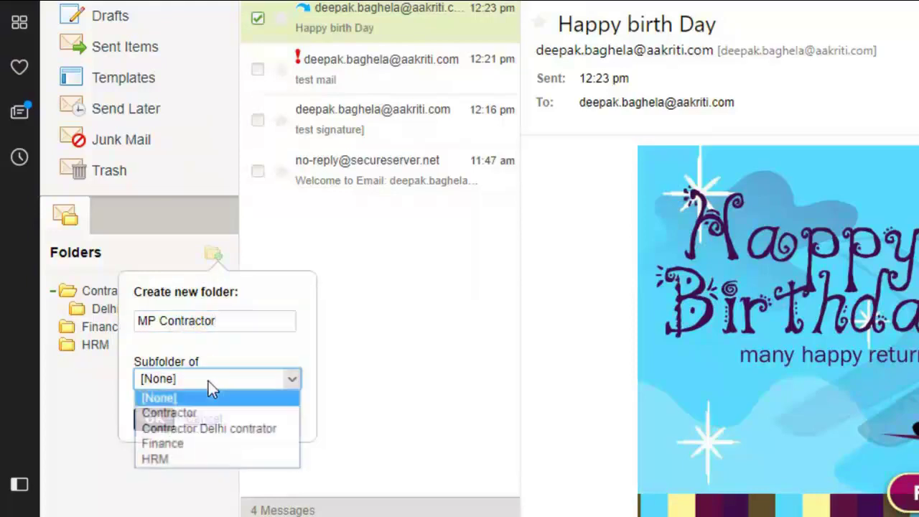
pyautogui.click(197, 412)
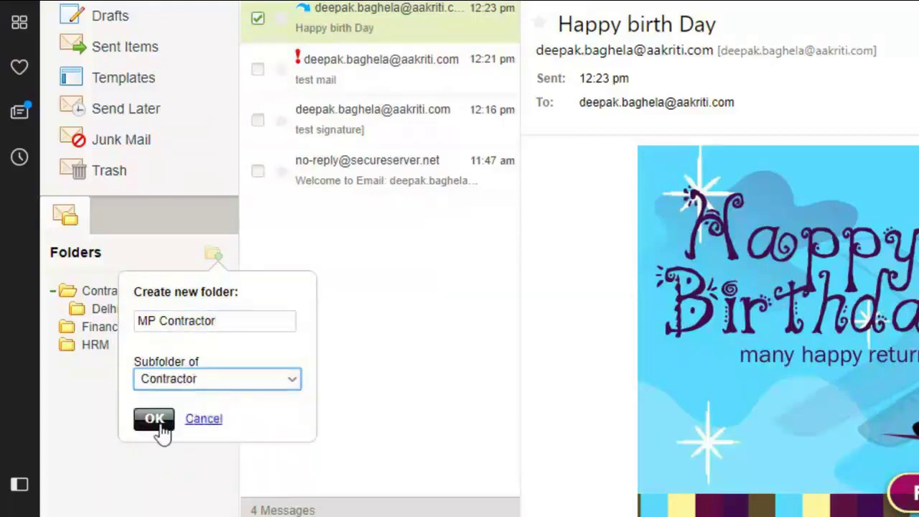
pyautogui.click(158, 424)
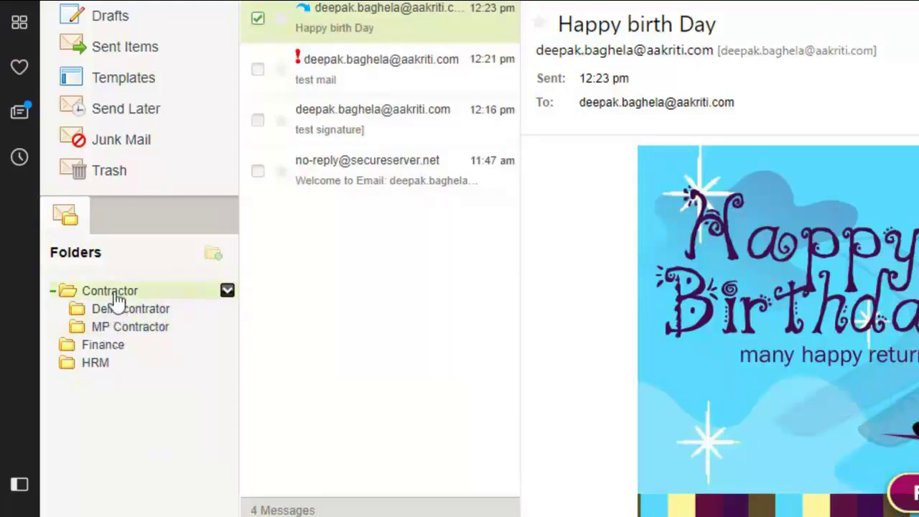
pyautogui.click(54, 290)
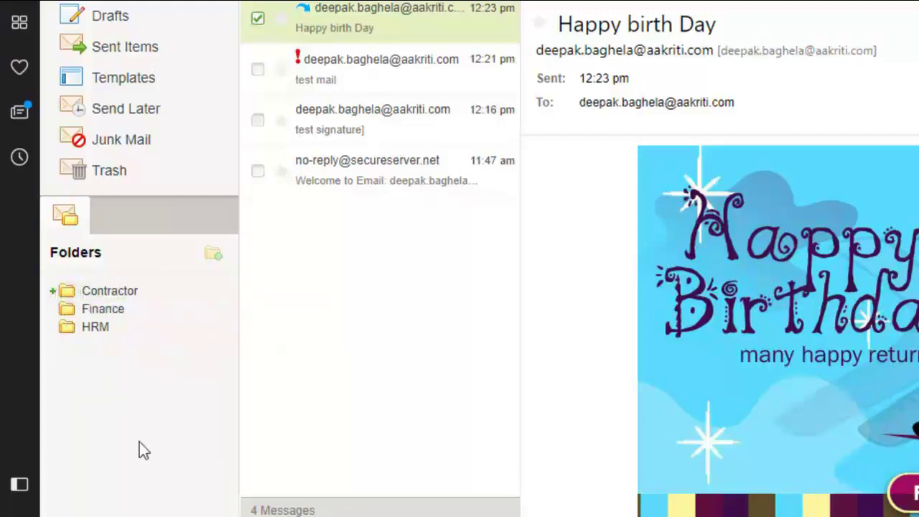